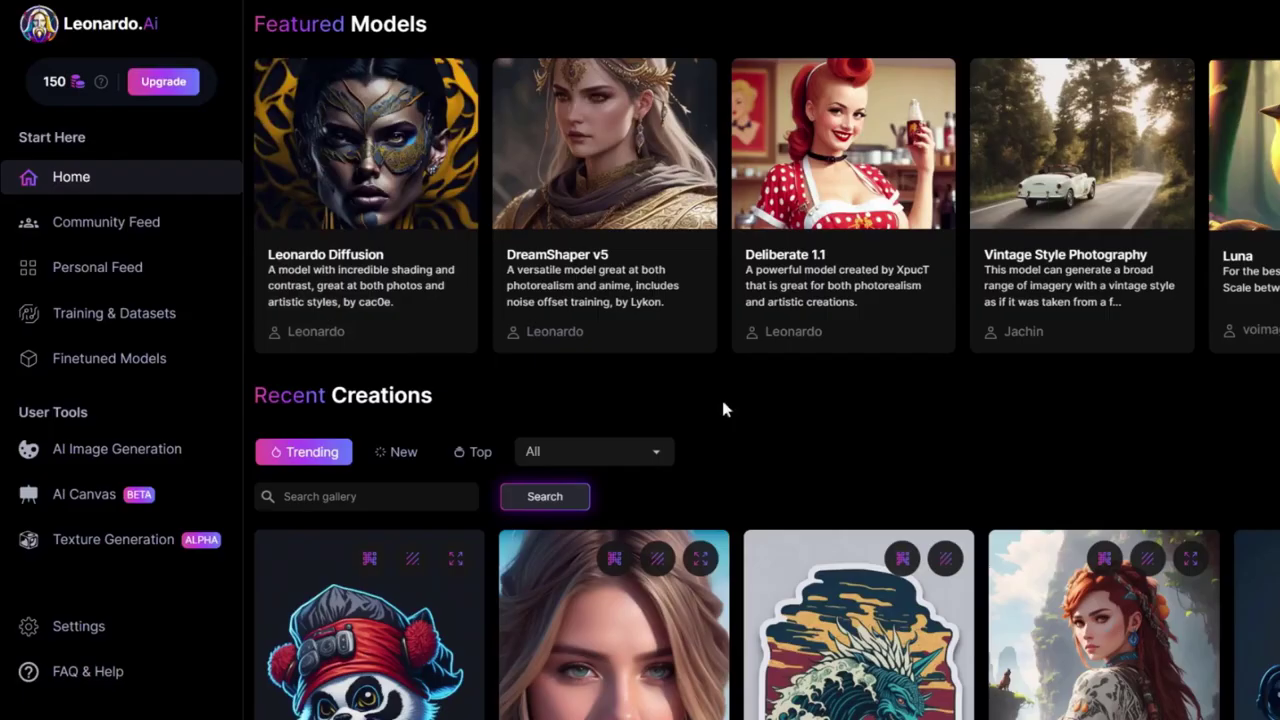
- Scroll through the Leonardo.Ai home page and go to AI Image Generation
scroll(760, 400, down, 5)
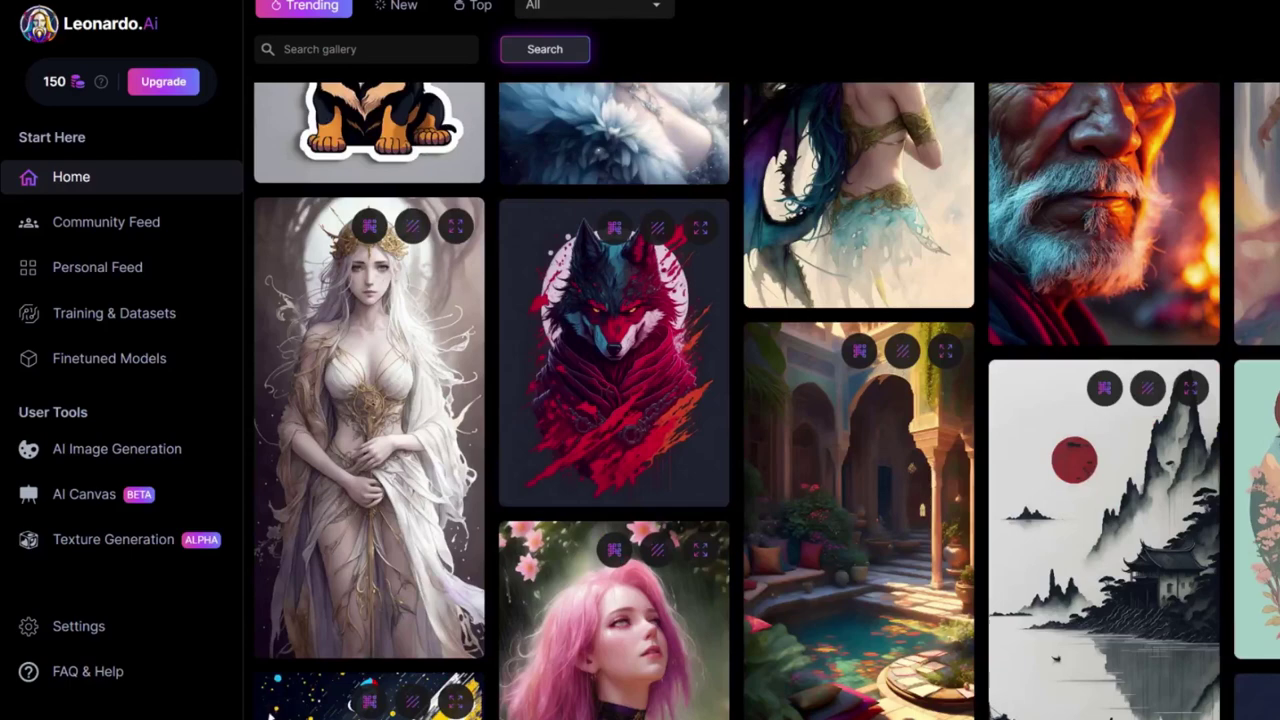
scroll(760, 400, down, 3)
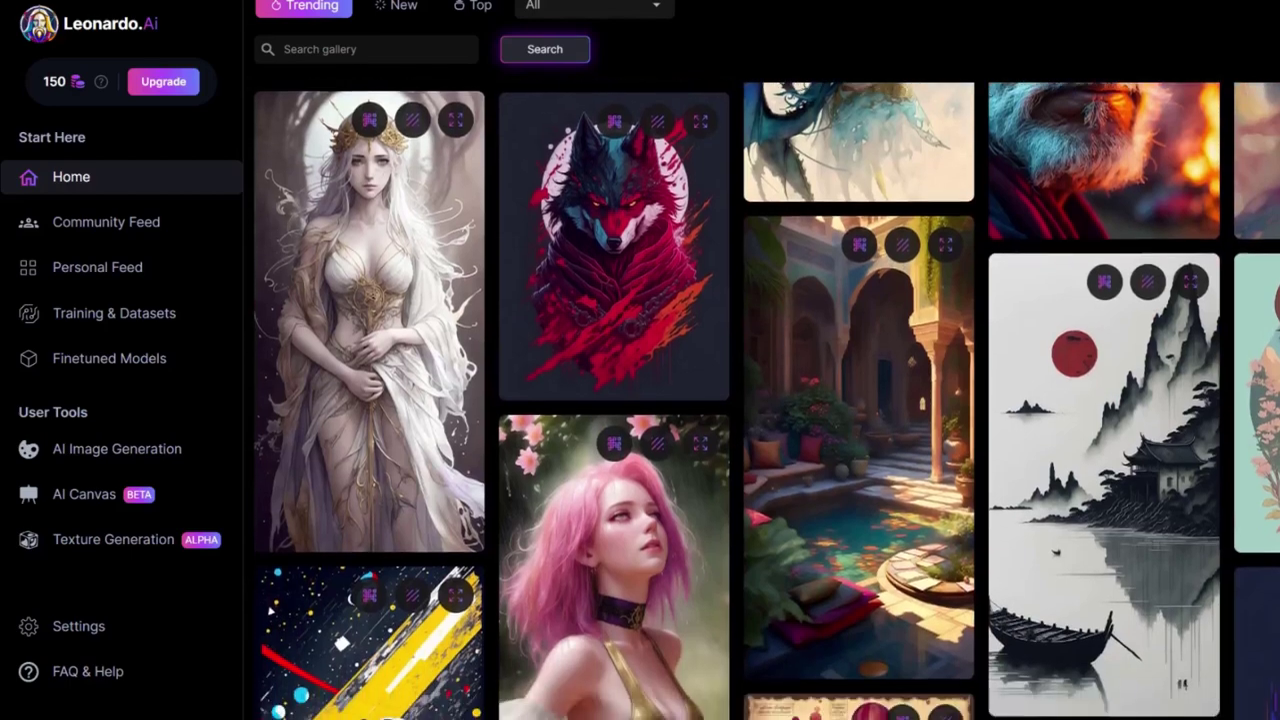
scroll(760, 400, down, 5)
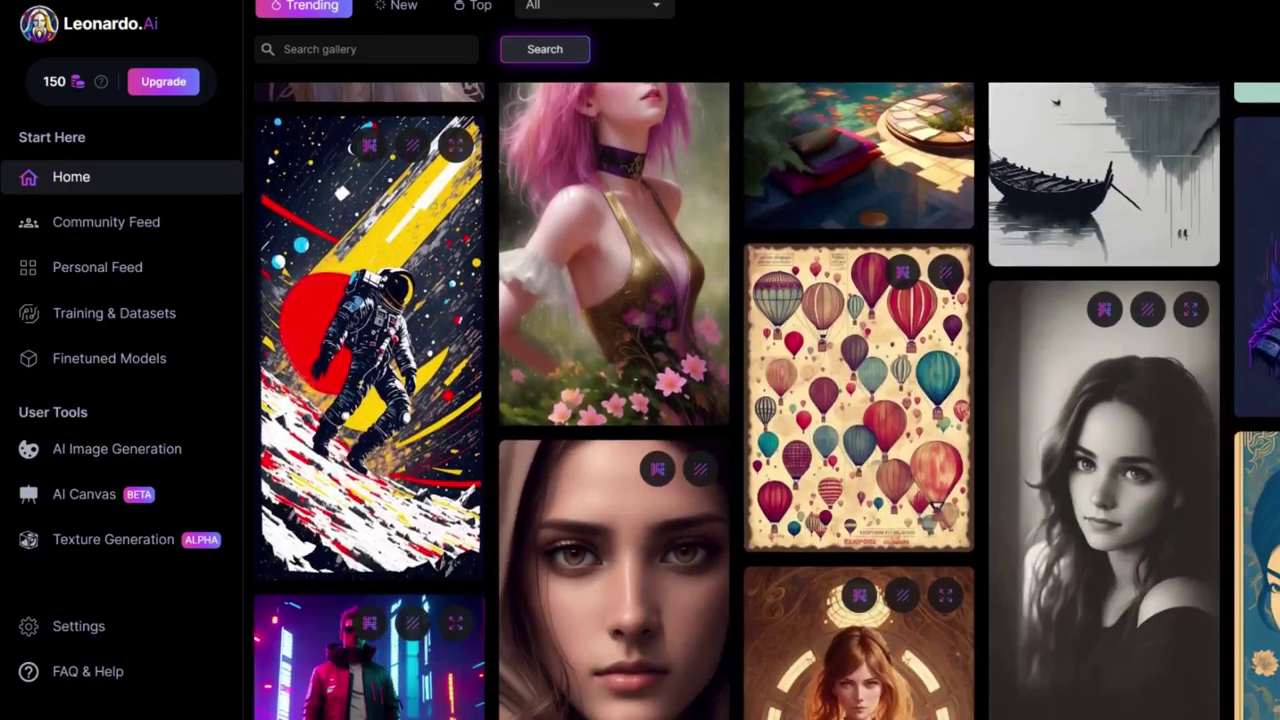
scroll(760, 400, down, 5)
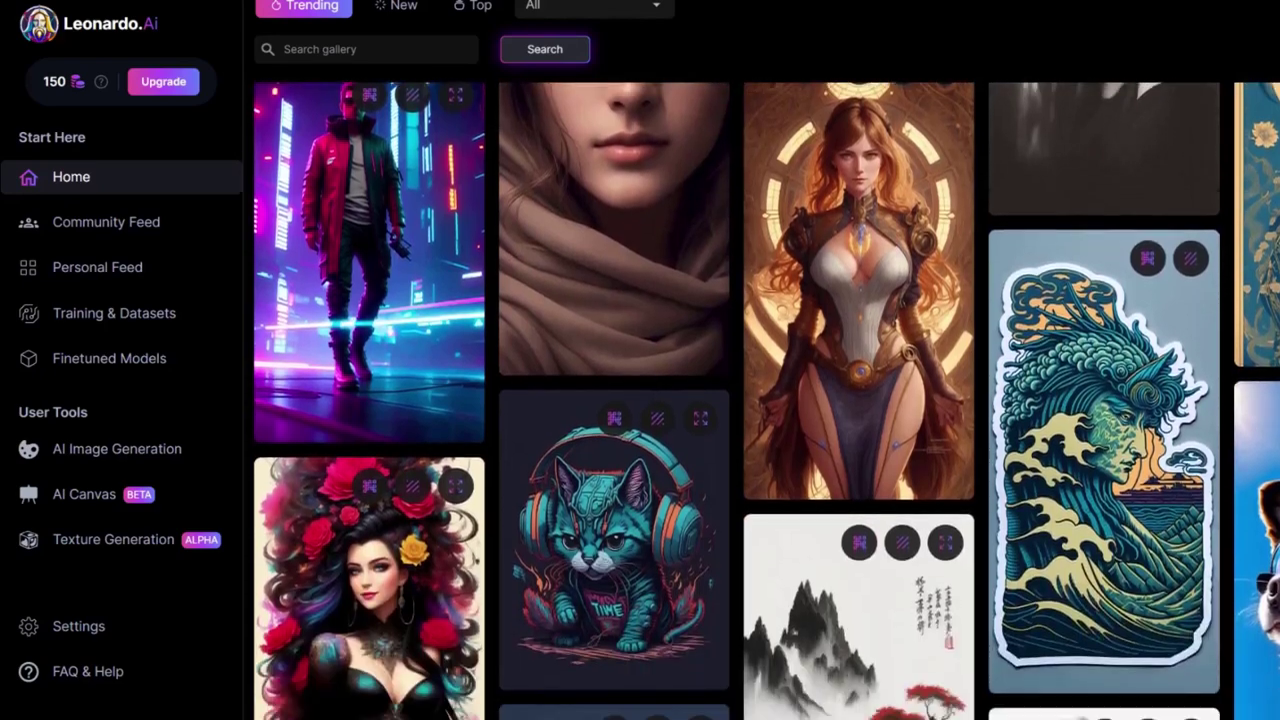
scroll(760, 400, down, 5)
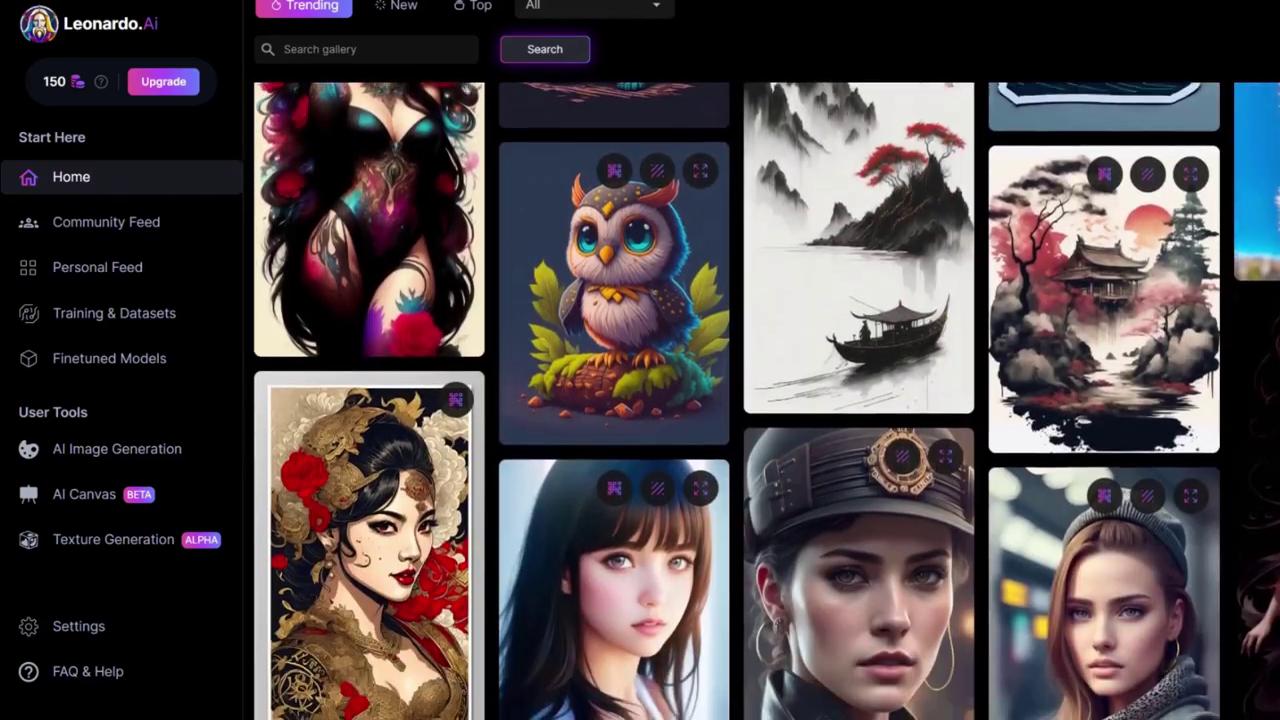
scroll(760, 400, down, 4)
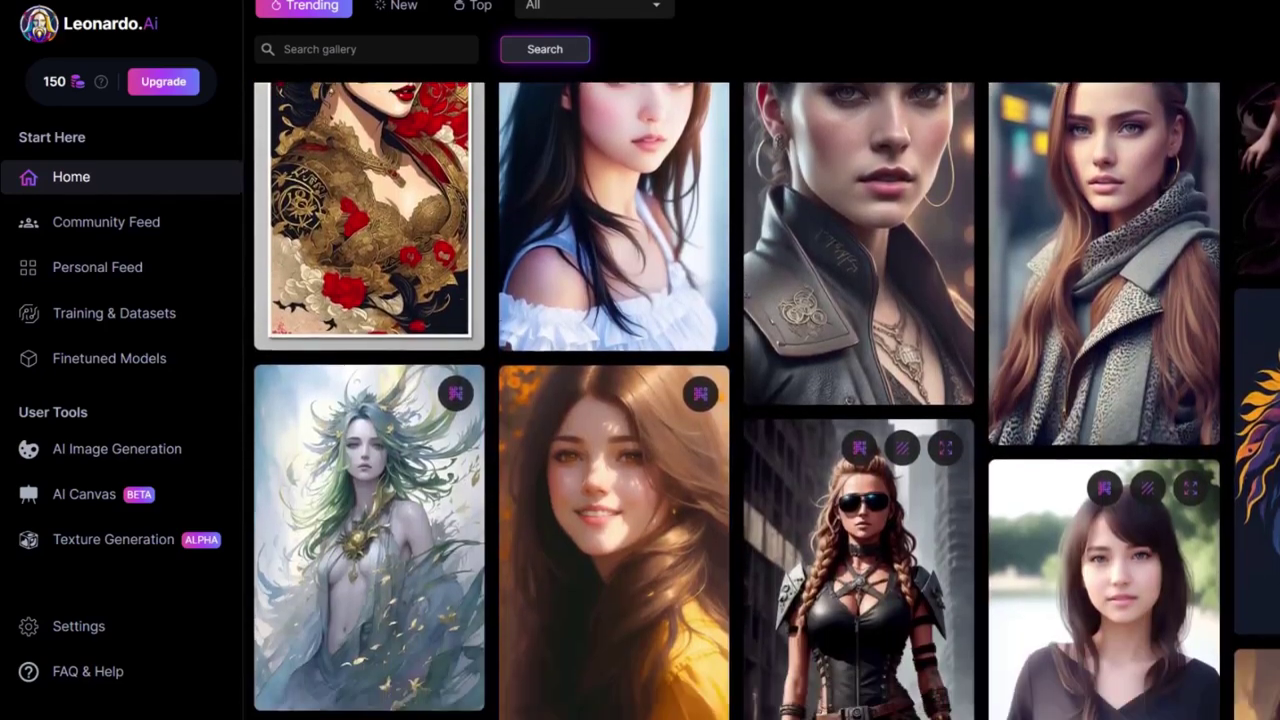
scroll(760, 400, down, 1)
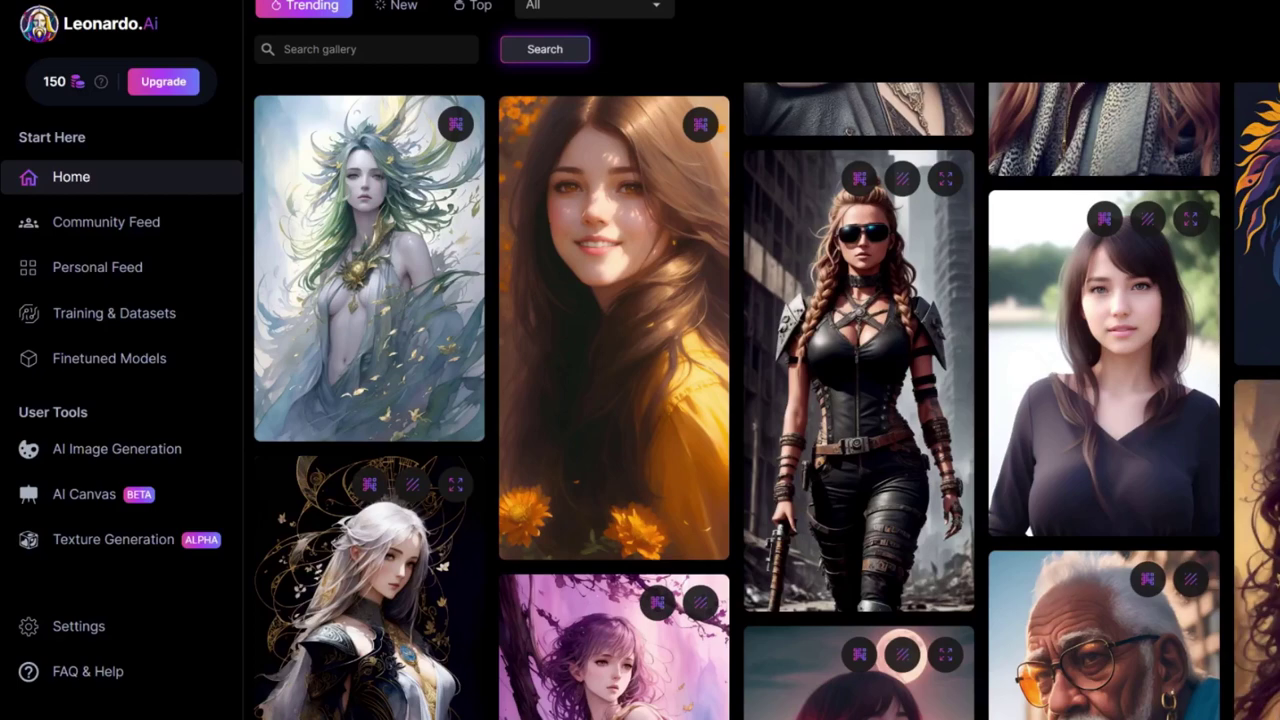
scroll(760, 400, down, 5)
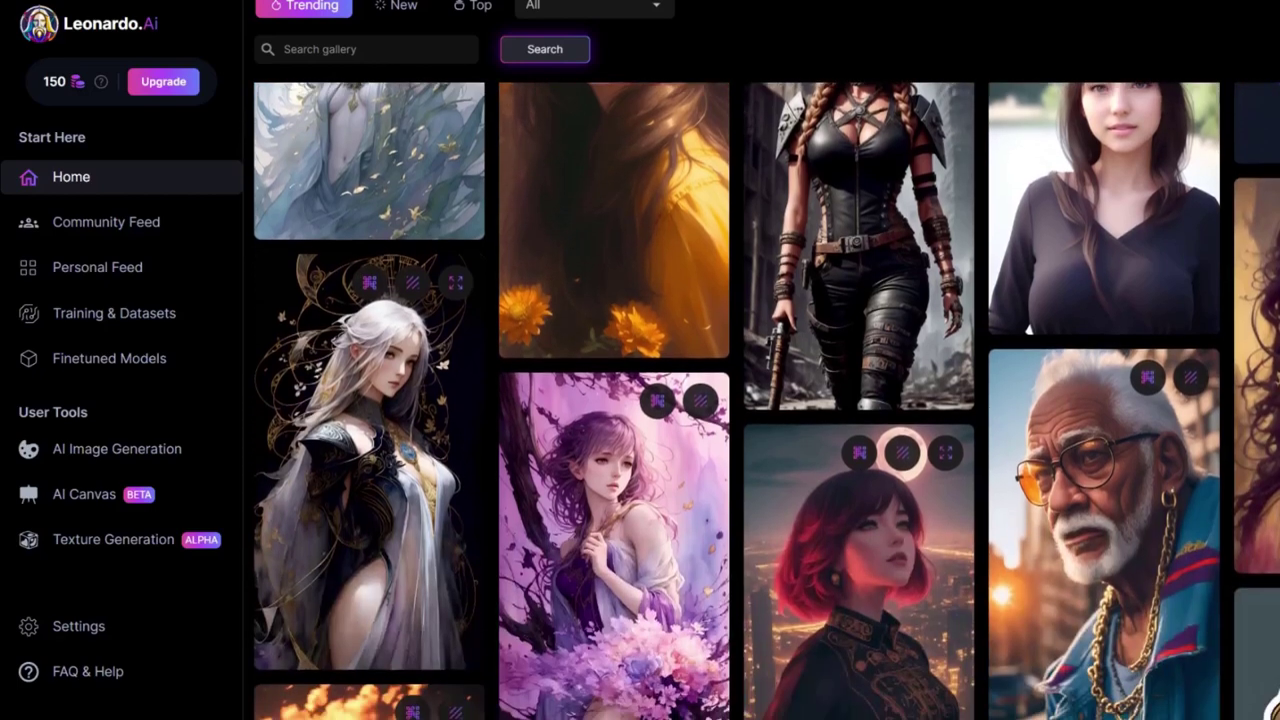
scroll(760, 400, down, 4)
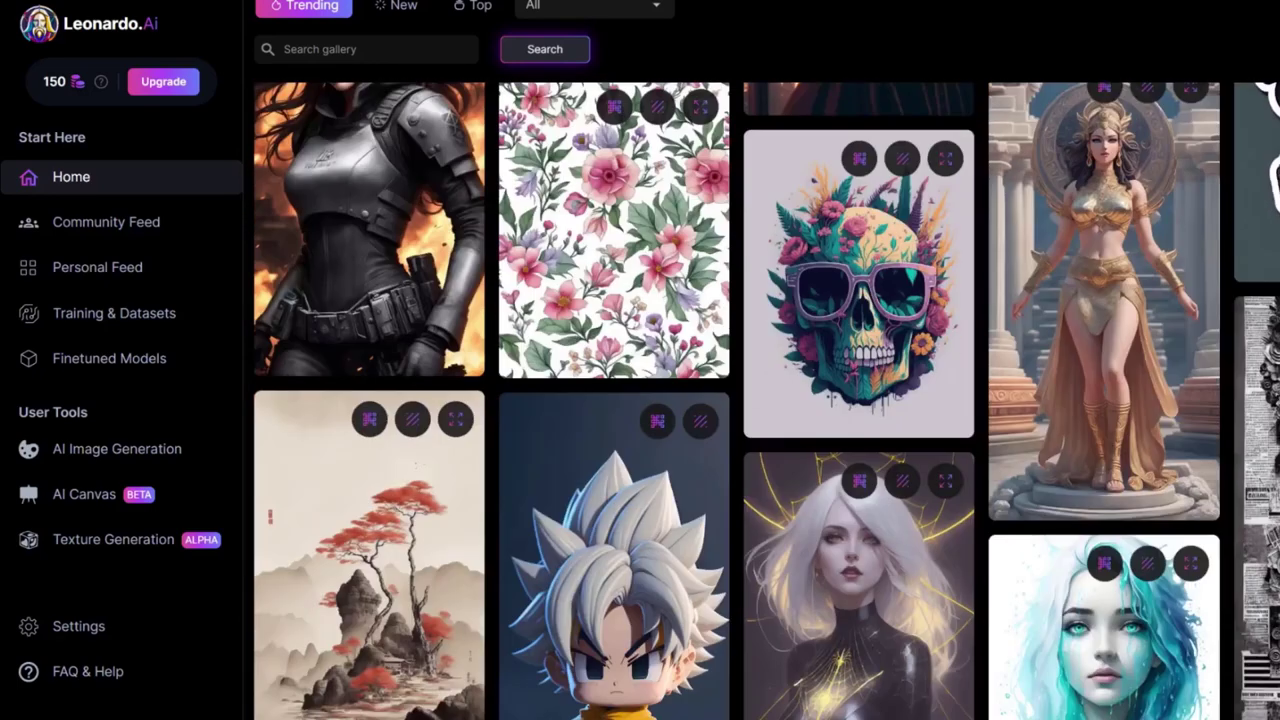
scroll(760, 400, down, 6)
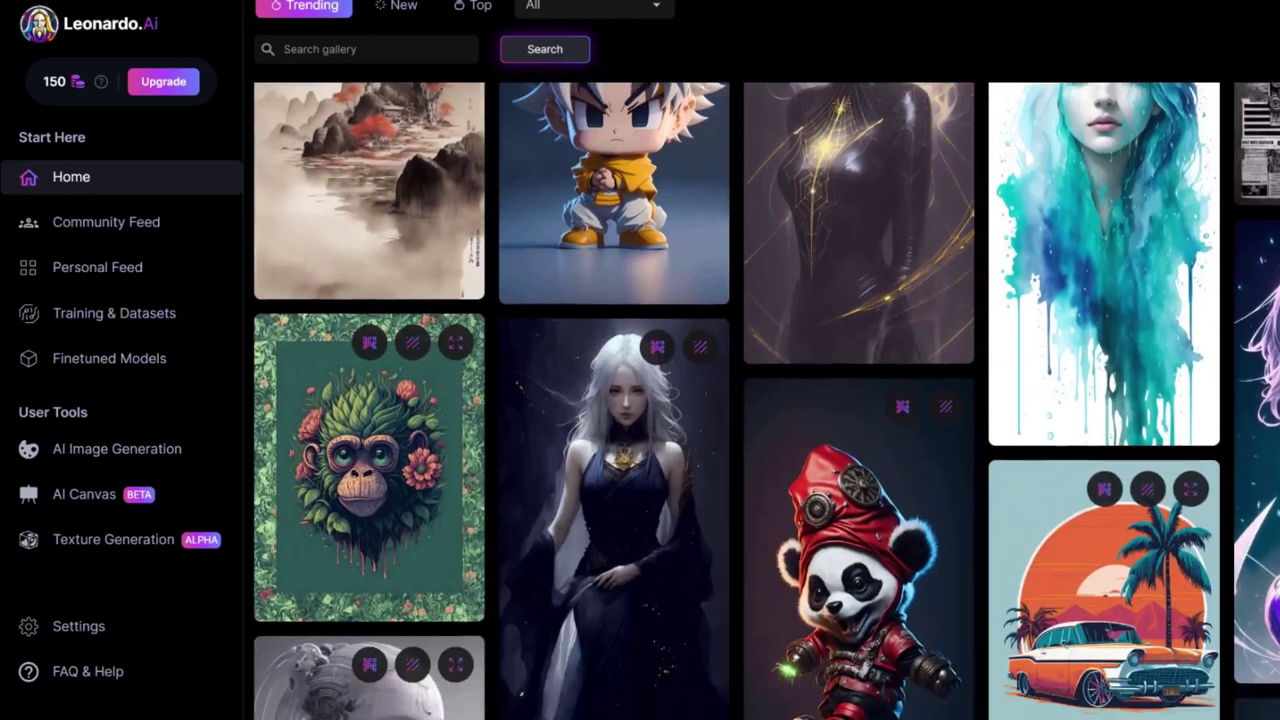
scroll(760, 400, down, 1)
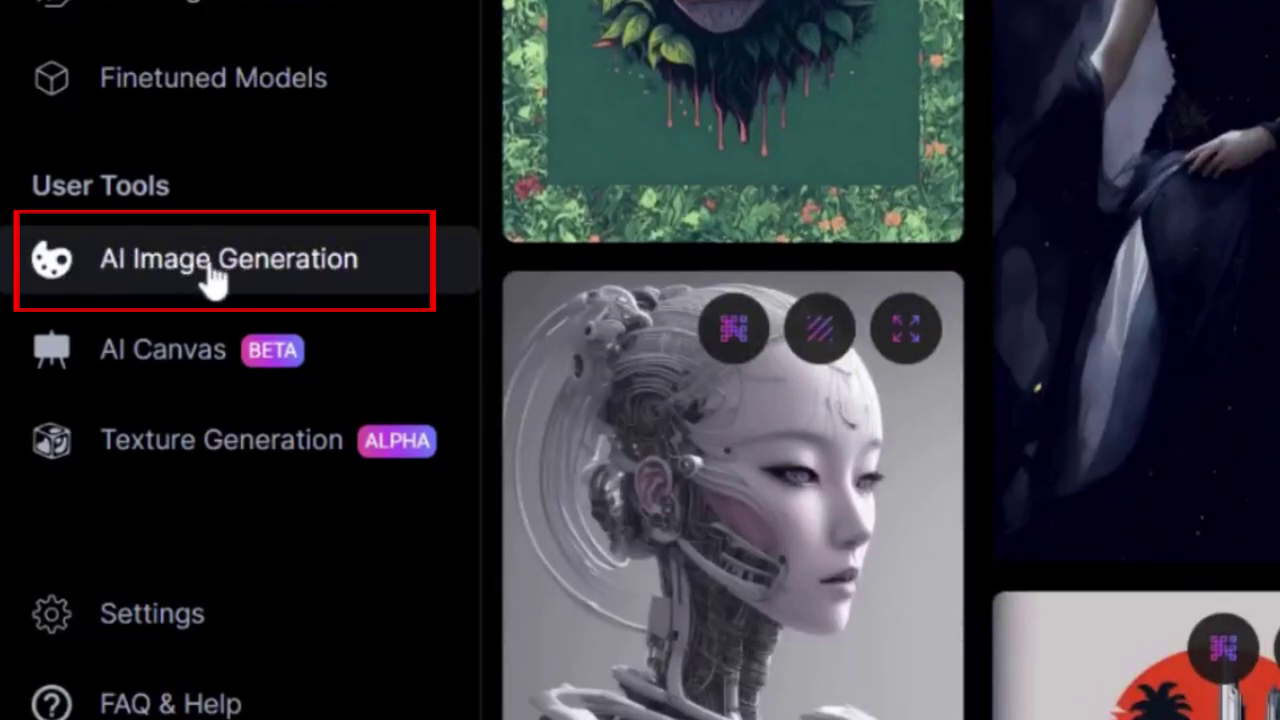
click(194, 277)
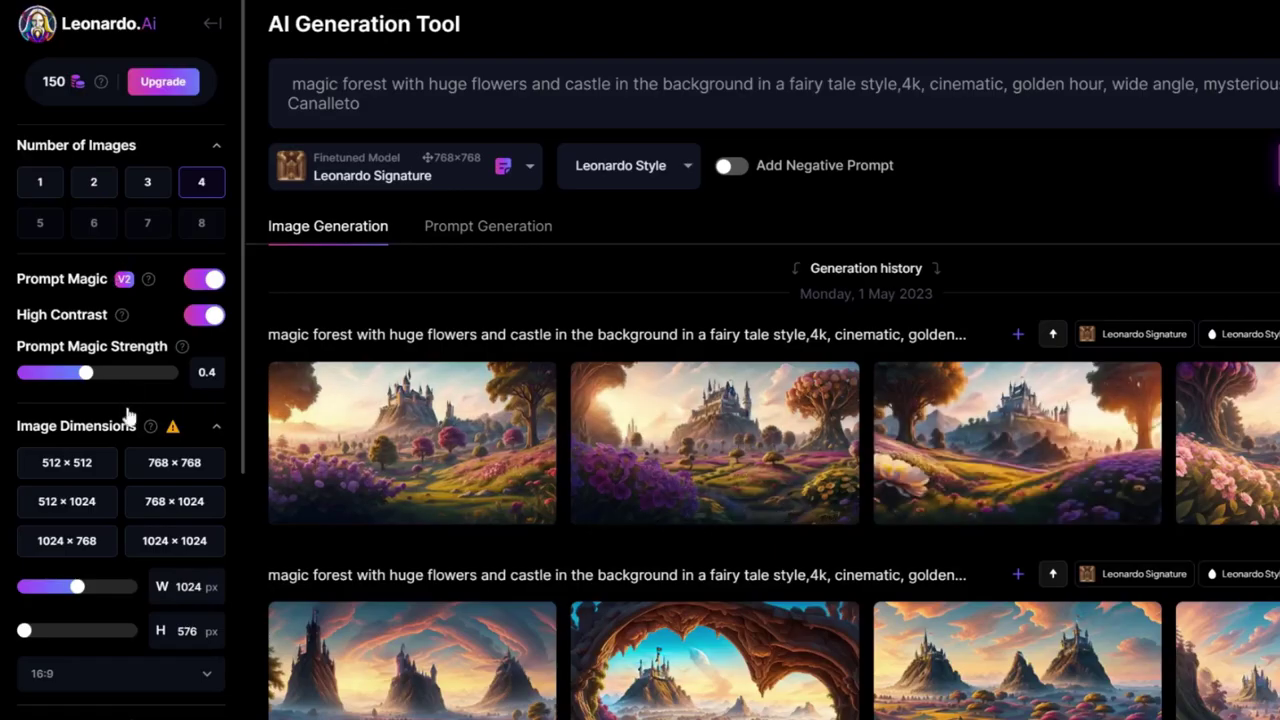
scroll(132, 414, down, 2)
scroll(140, 416, up, 2)
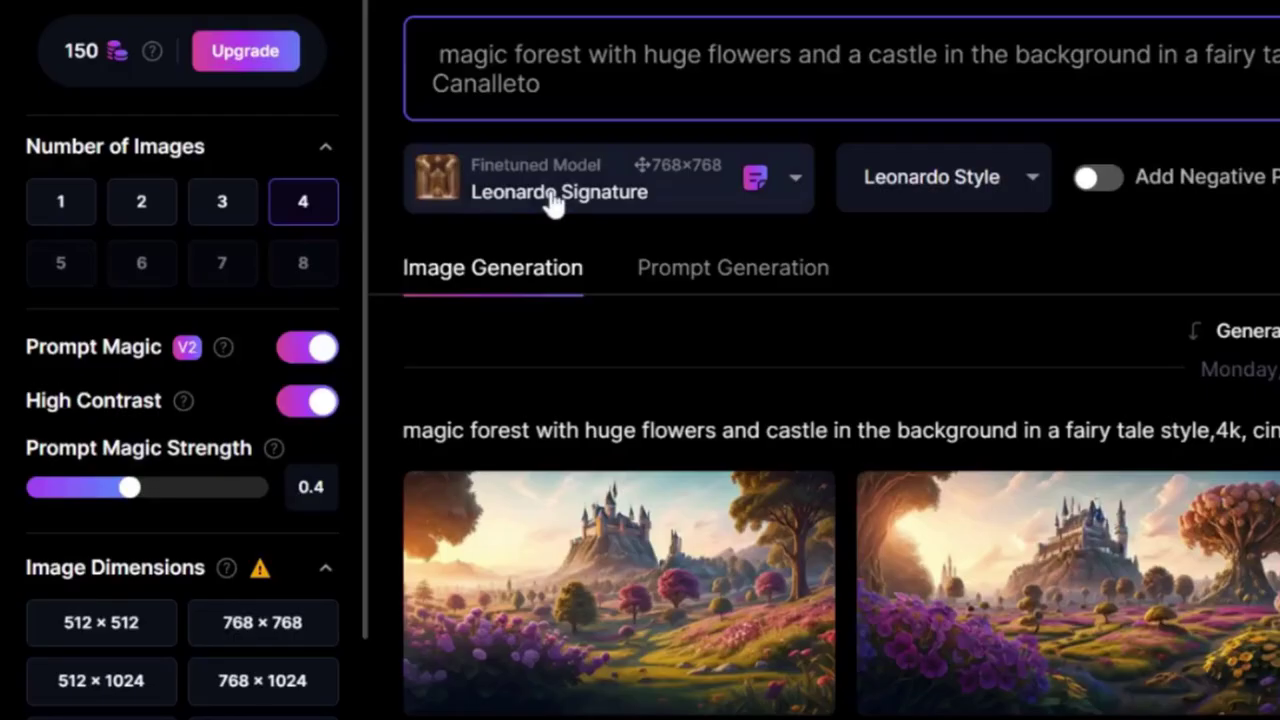
- Review the available models and the Prompt Magic option, clearing the marked label text
click(553, 199)
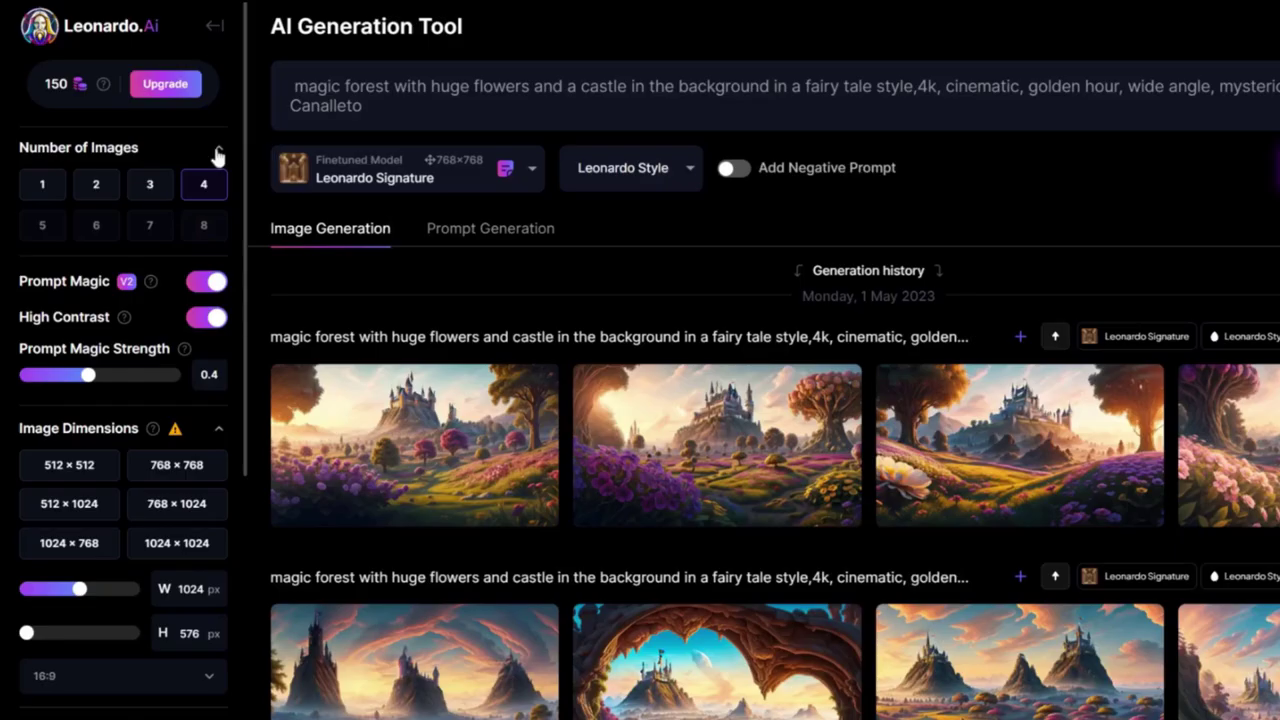
scroll(218, 155, down, 3)
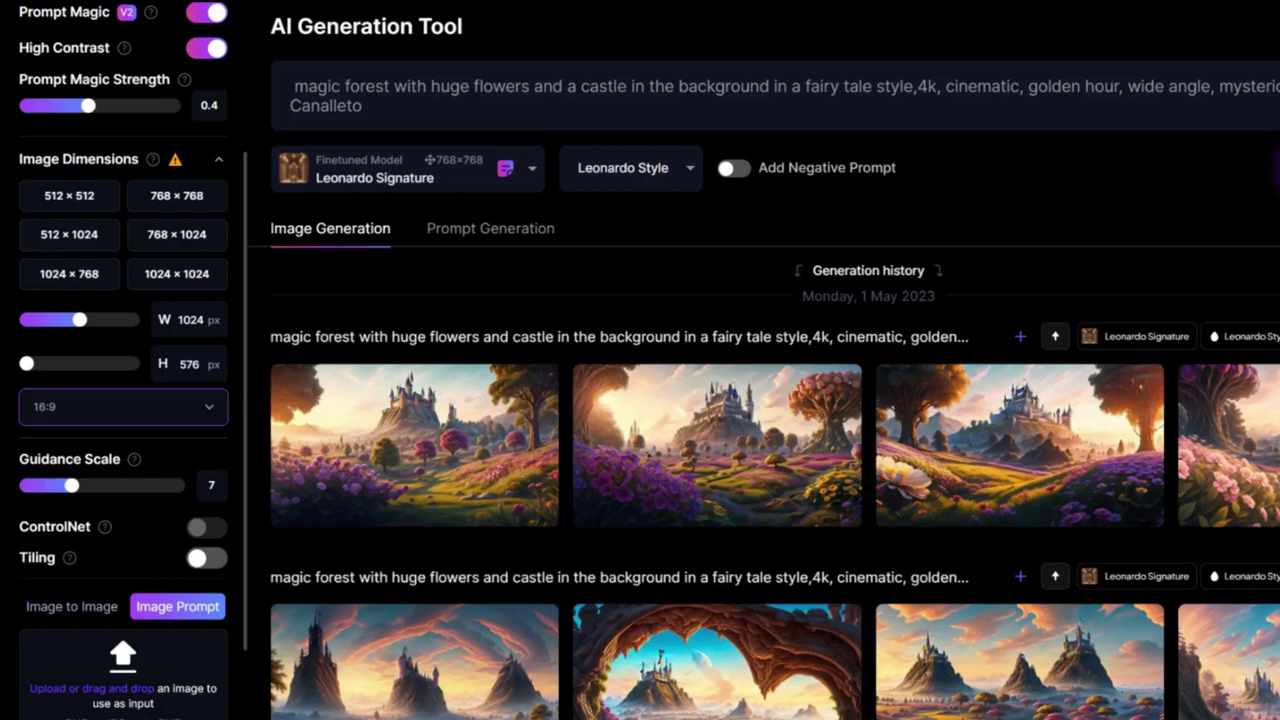
scroll(176, 200, up, 3)
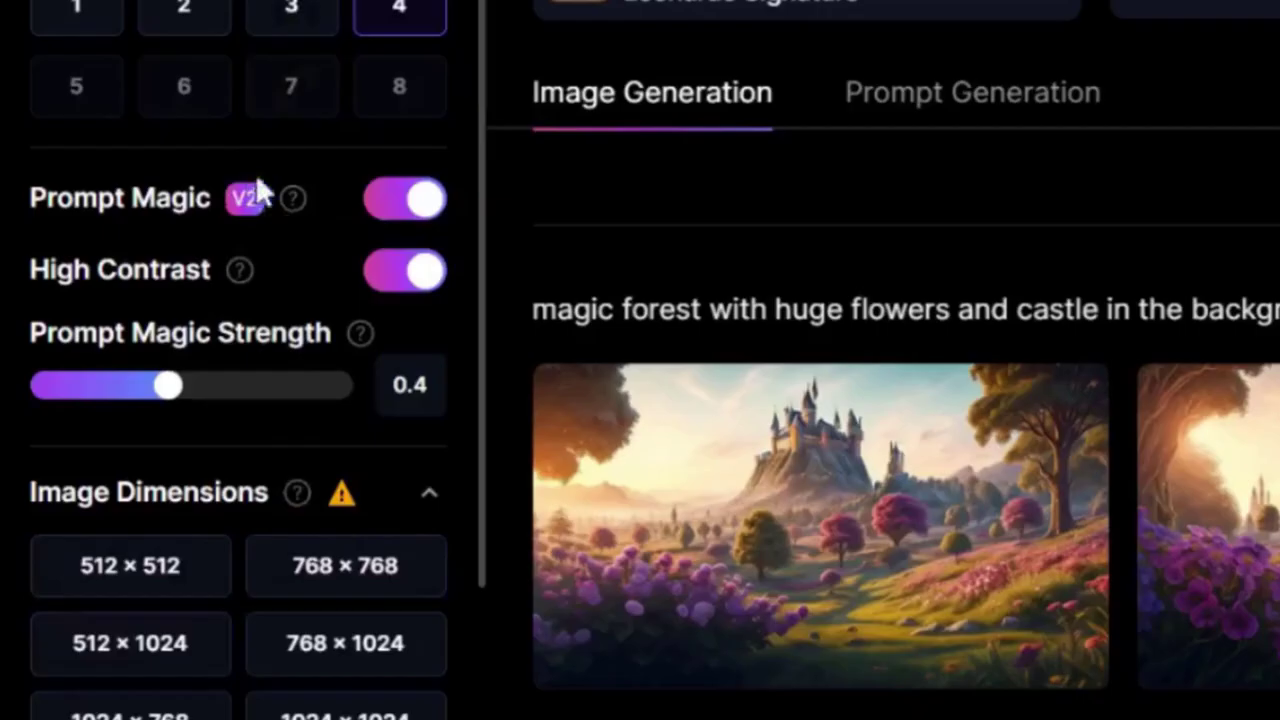
mouse_move(22, 201)
mouse_down()
mouse_move(214, 198)
mouse_move(79, 219)
mouse_up()
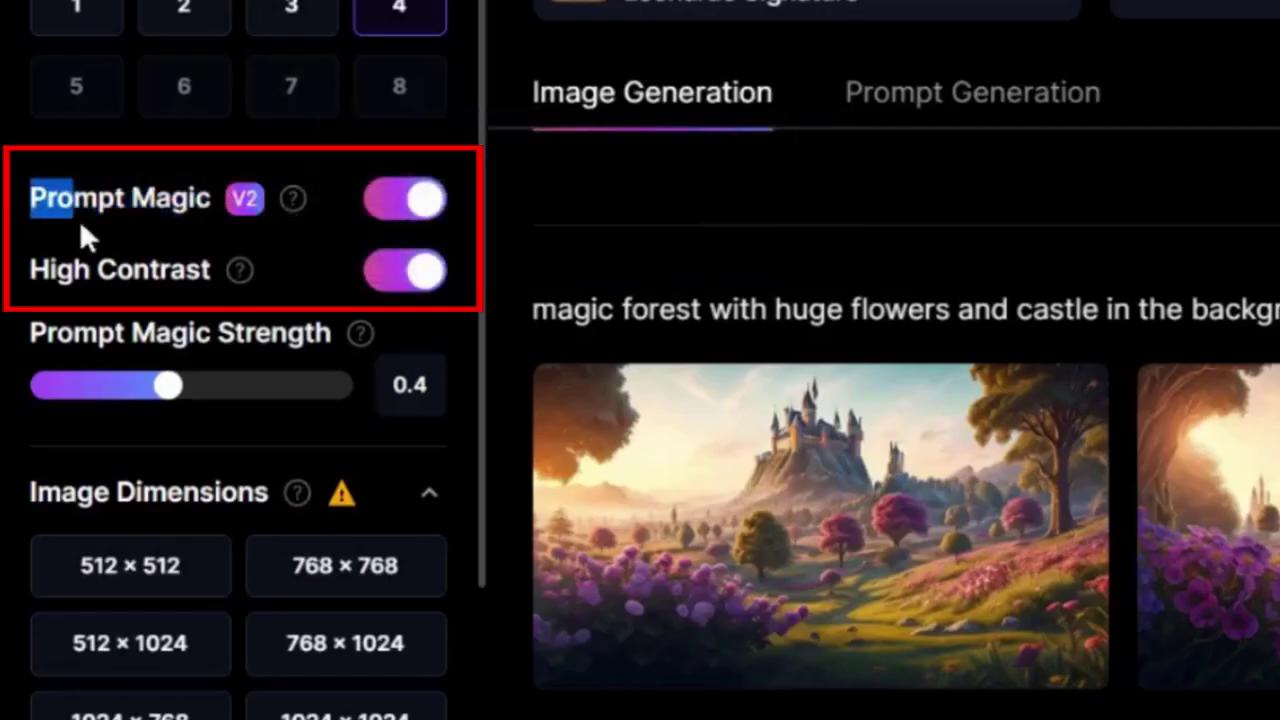
click(637, 180)
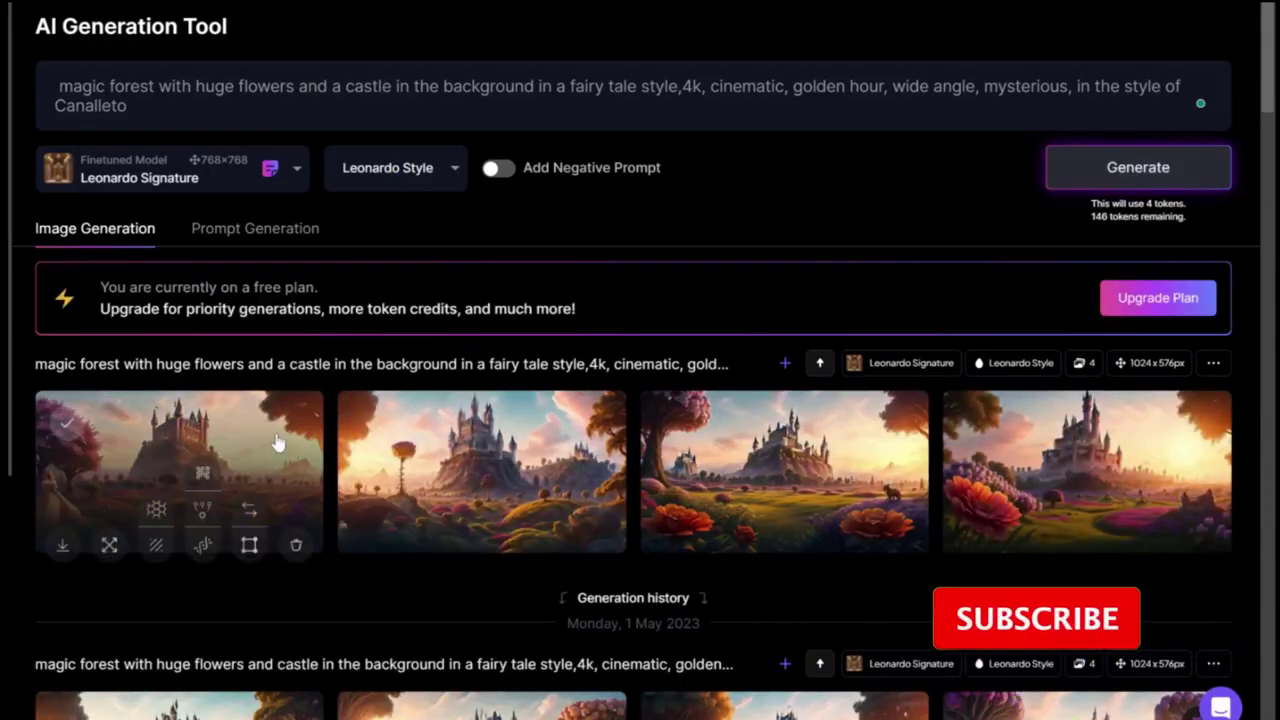
- Browse the four new castle images full size and creatively upscale the second one
click(279, 443)
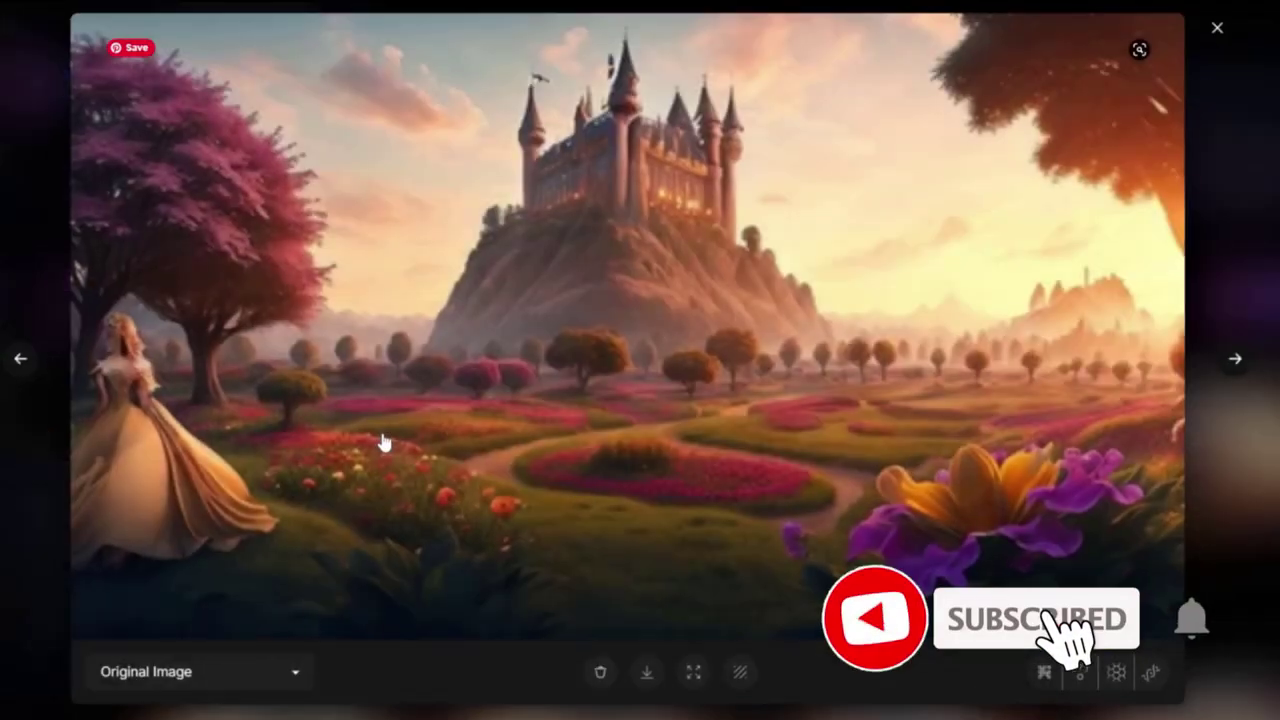
click(1236, 360)
click(1236, 360)
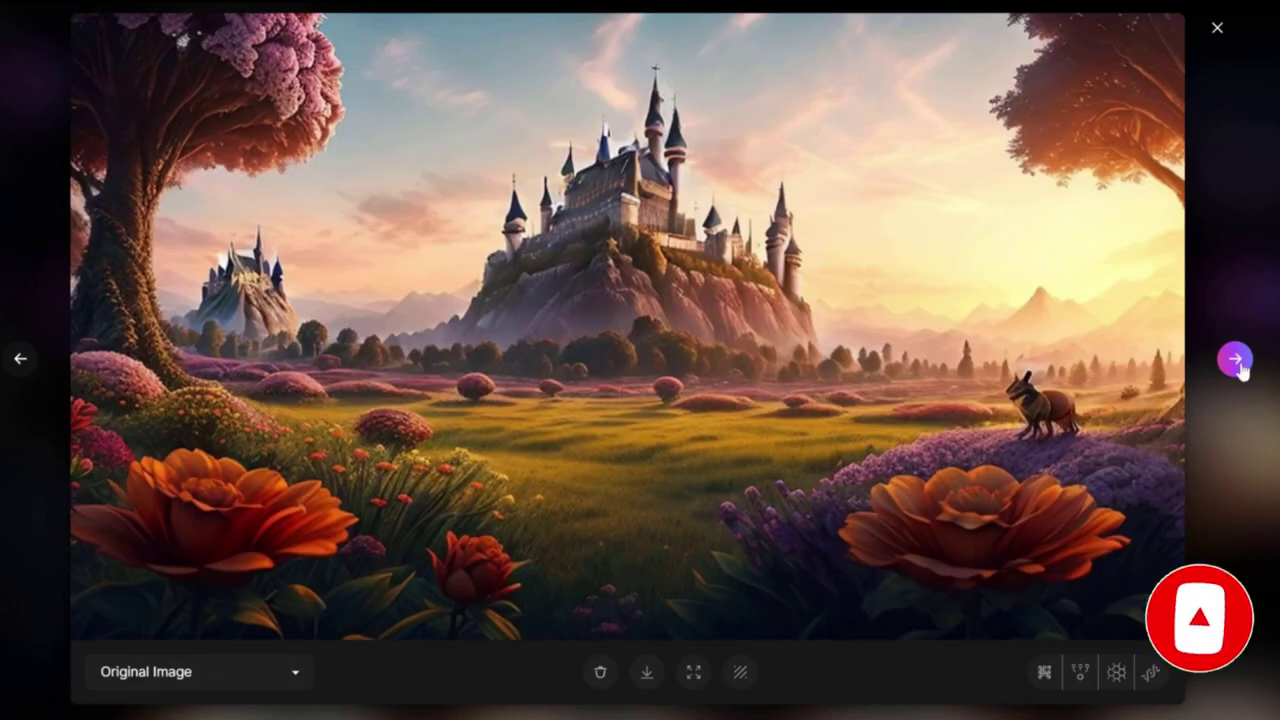
click(1236, 360)
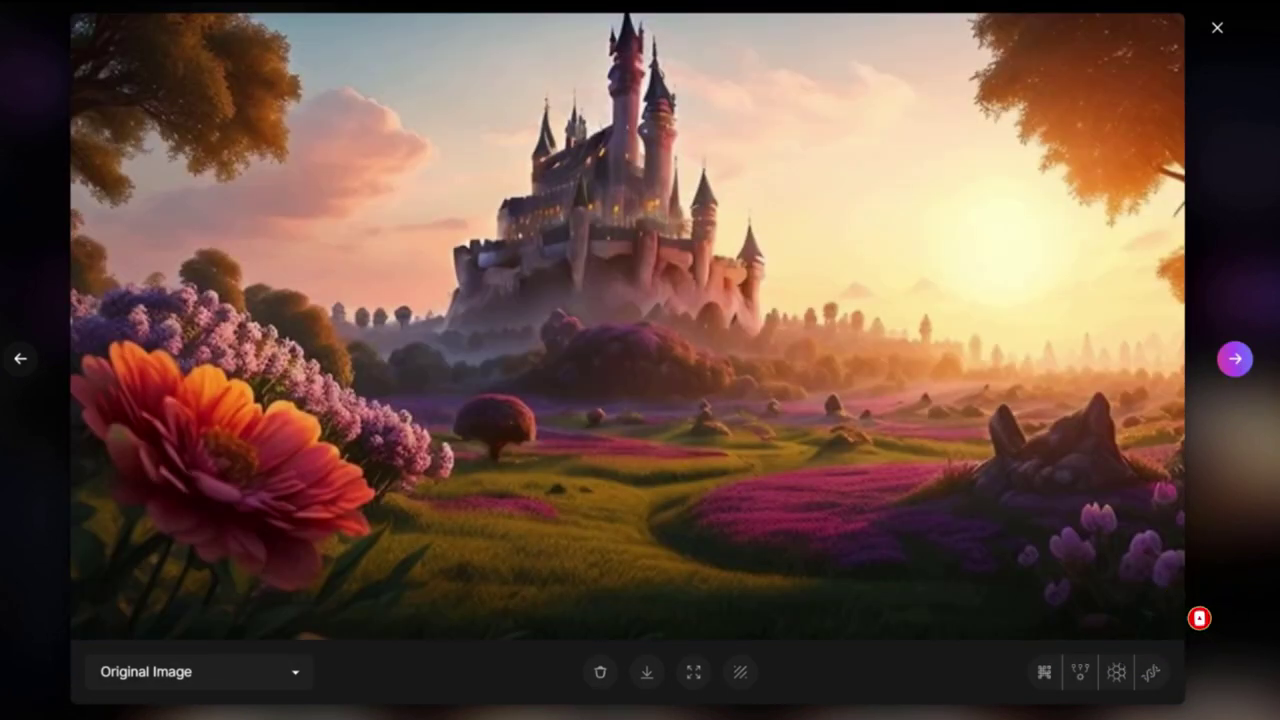
click(20, 360)
click(20, 362)
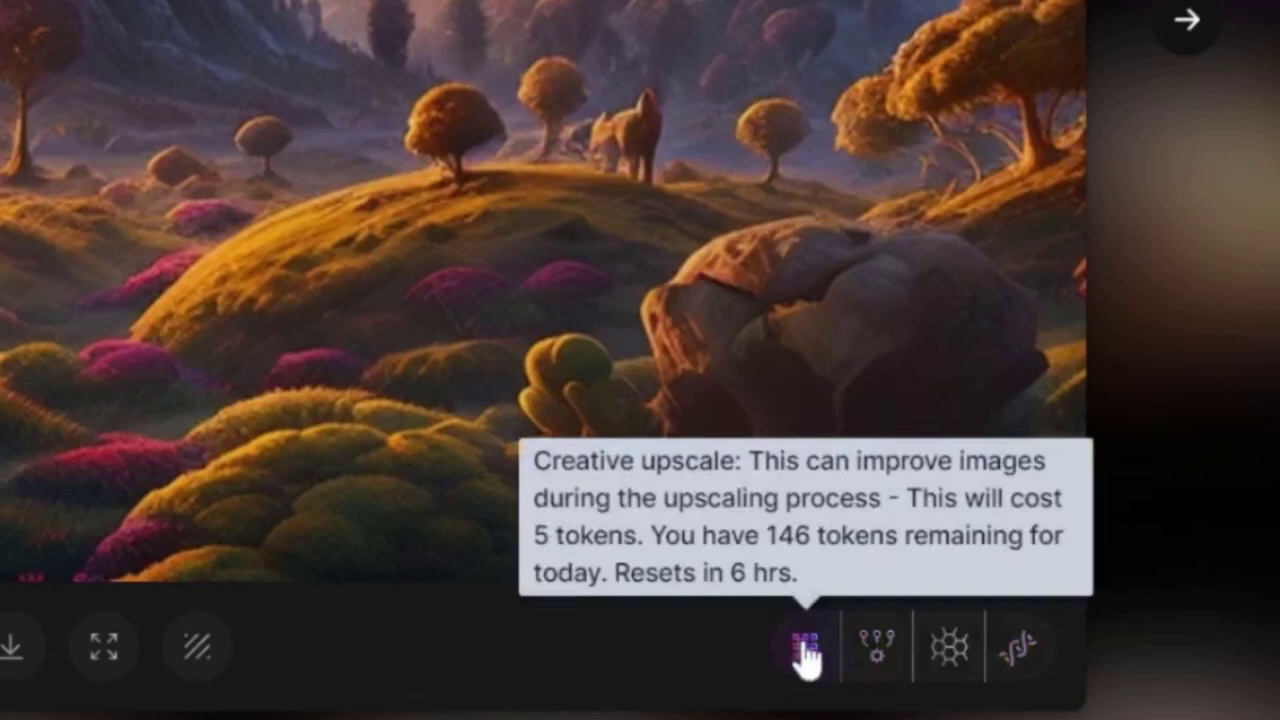
click(805, 648)
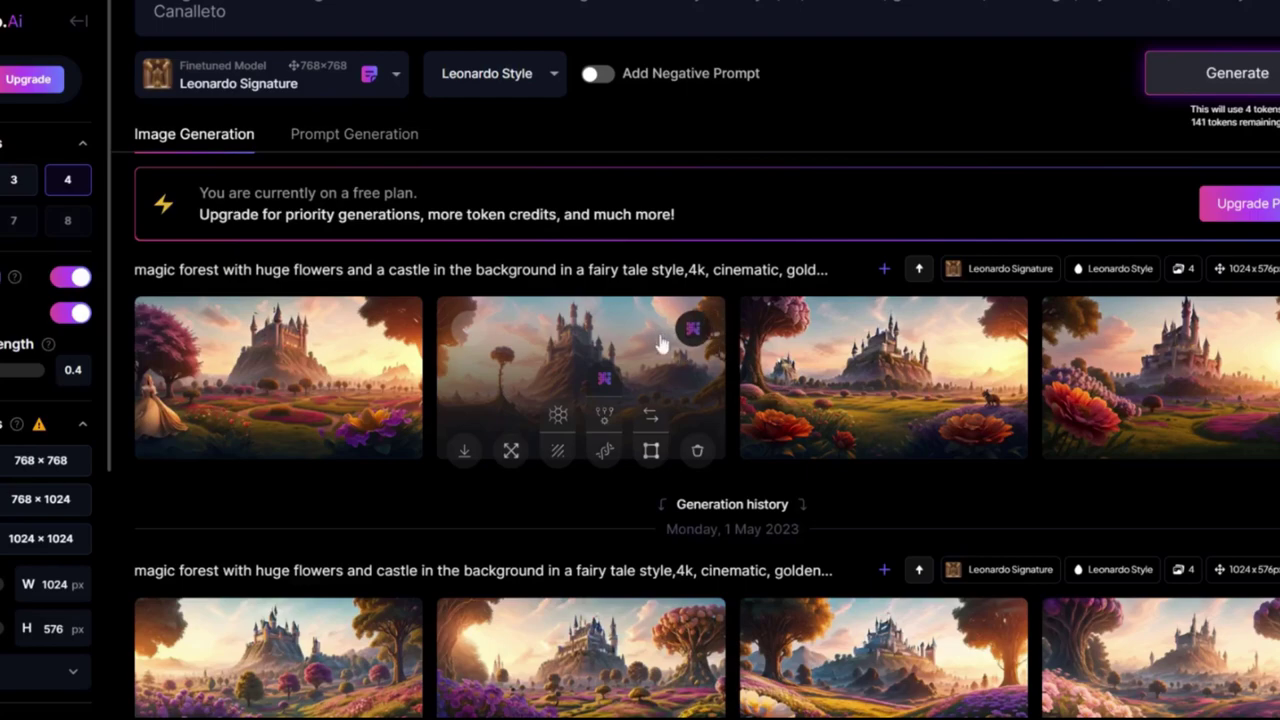
- Show the second castle image's creative upscaled version and download it
click(583, 318)
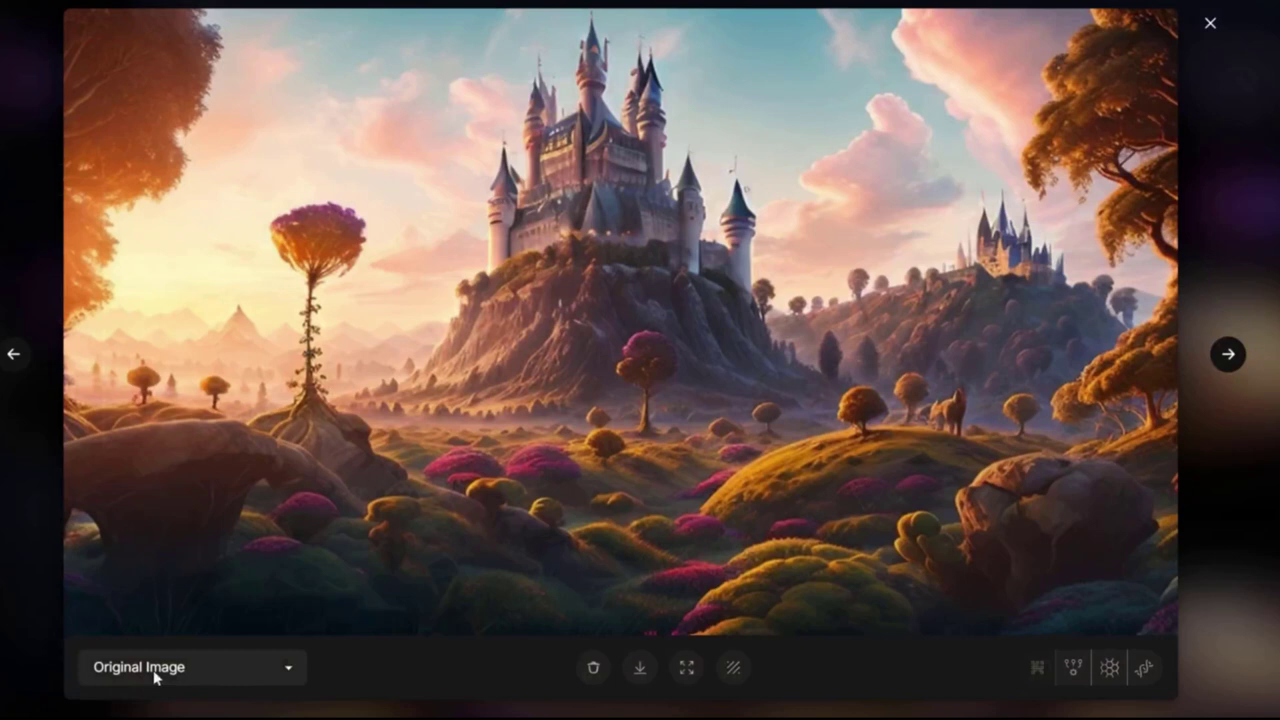
click(290, 675)
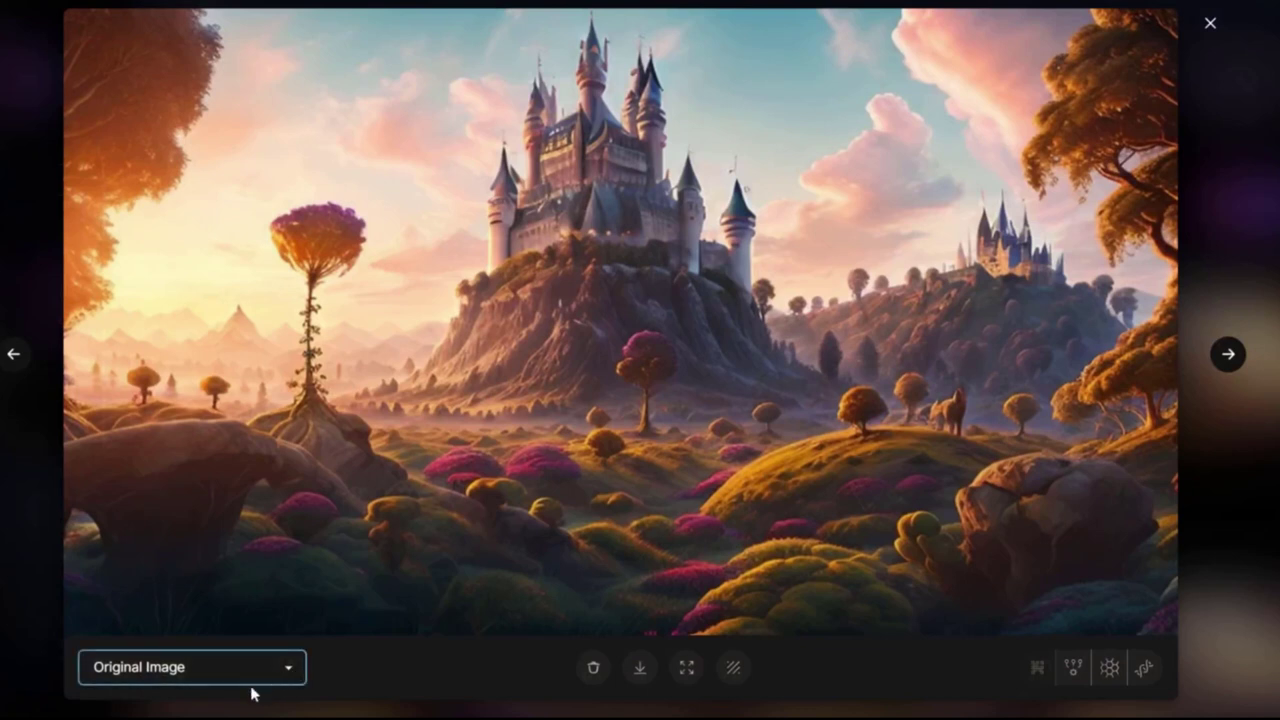
click(252, 693)
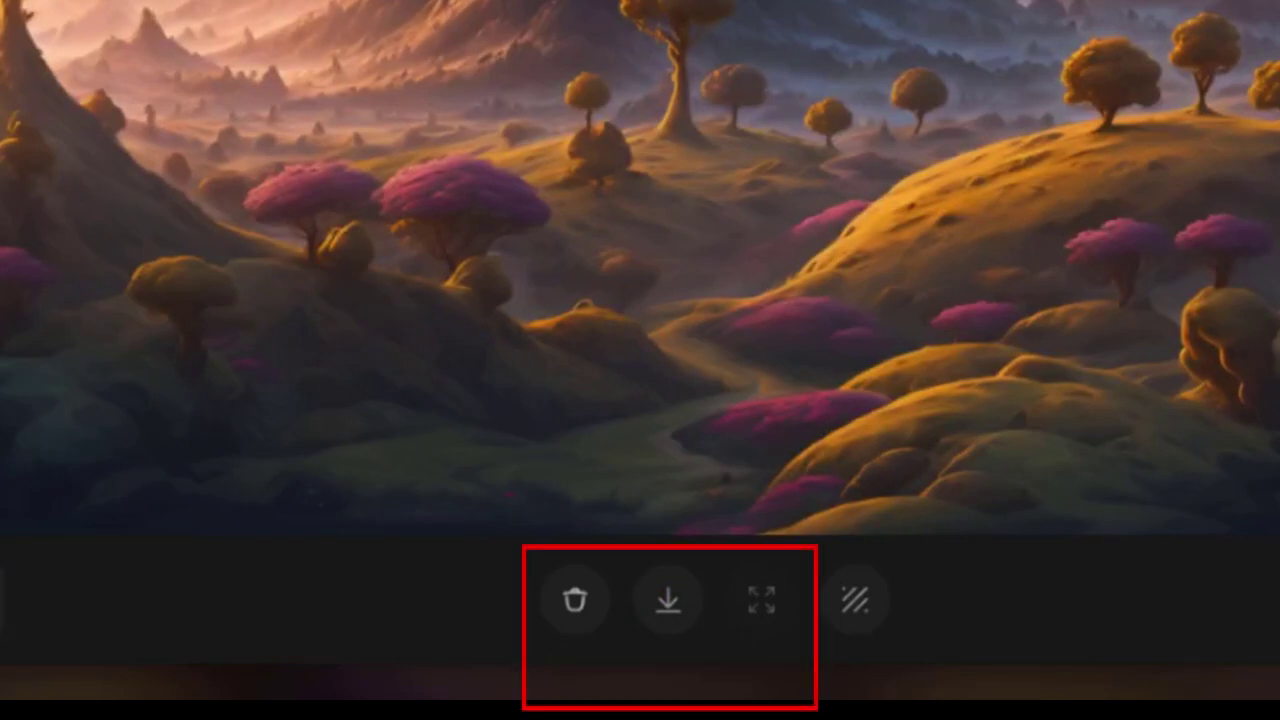
click(667, 622)
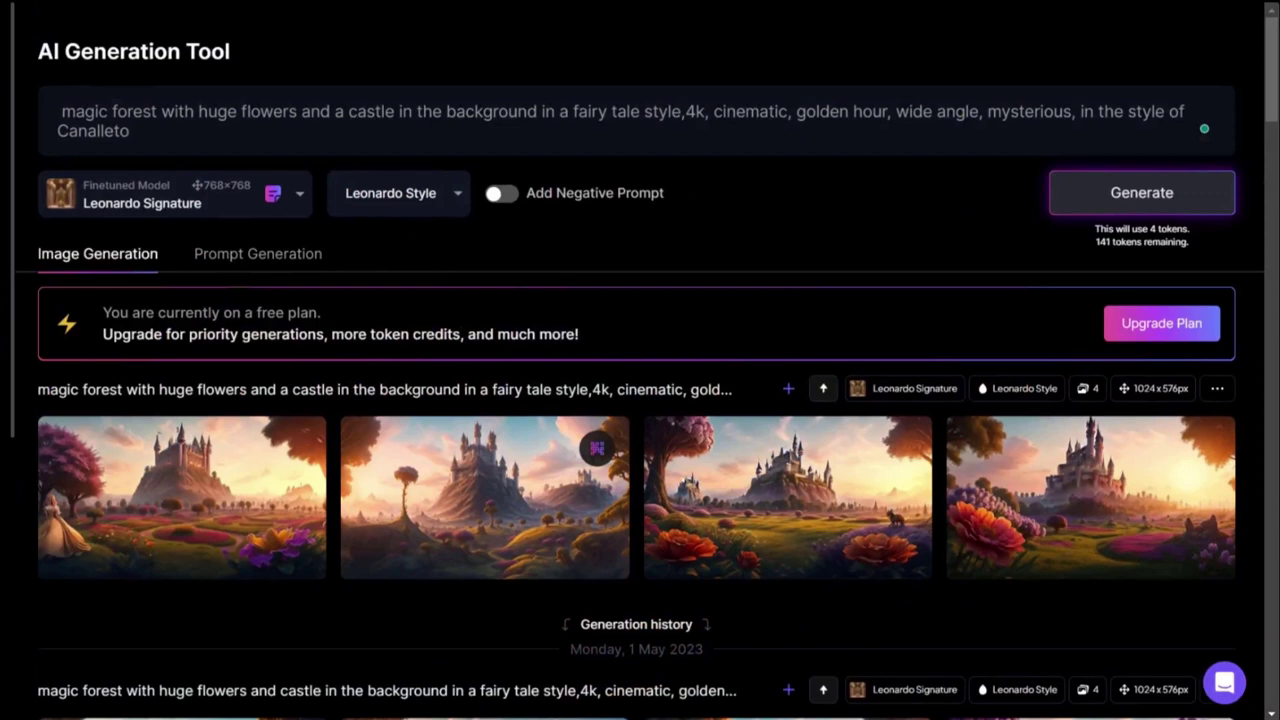
- Find Leonardo Select in the custom model gallery and choose to generate with it
click(145, 208)
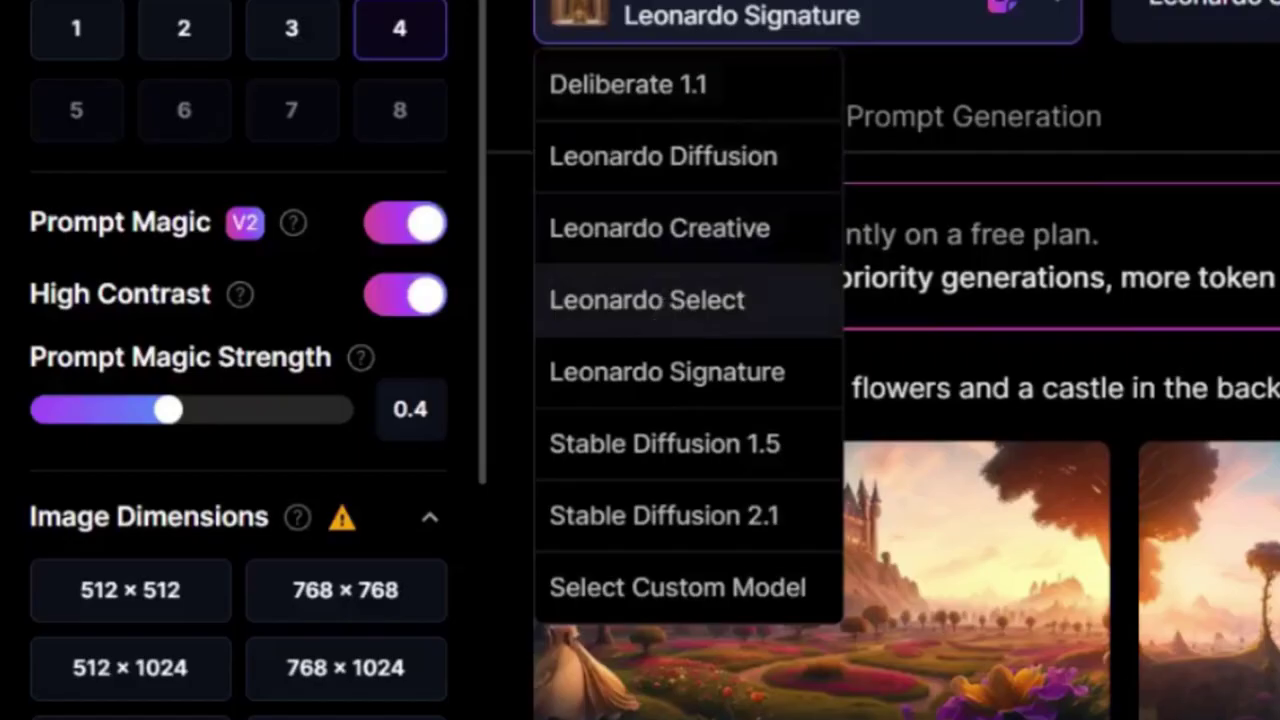
click(694, 586)
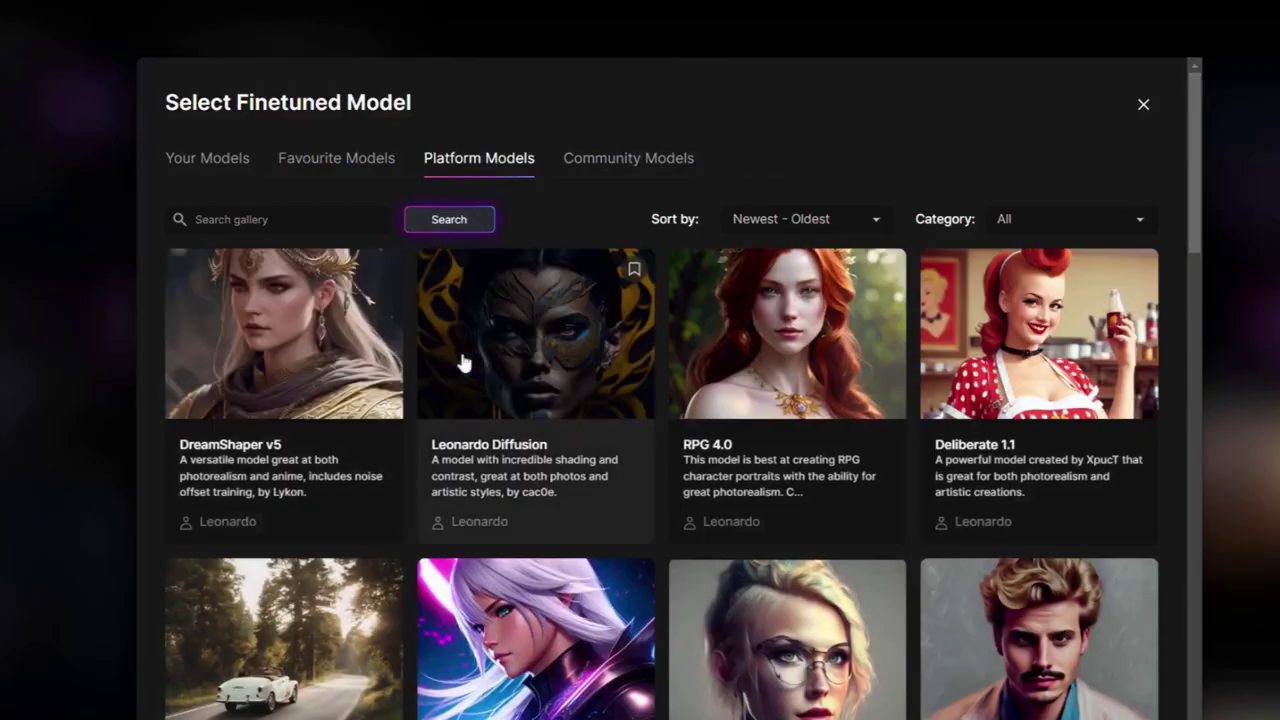
scroll(1197, 253, down, 1)
drag(1197, 253, 1220, 383)
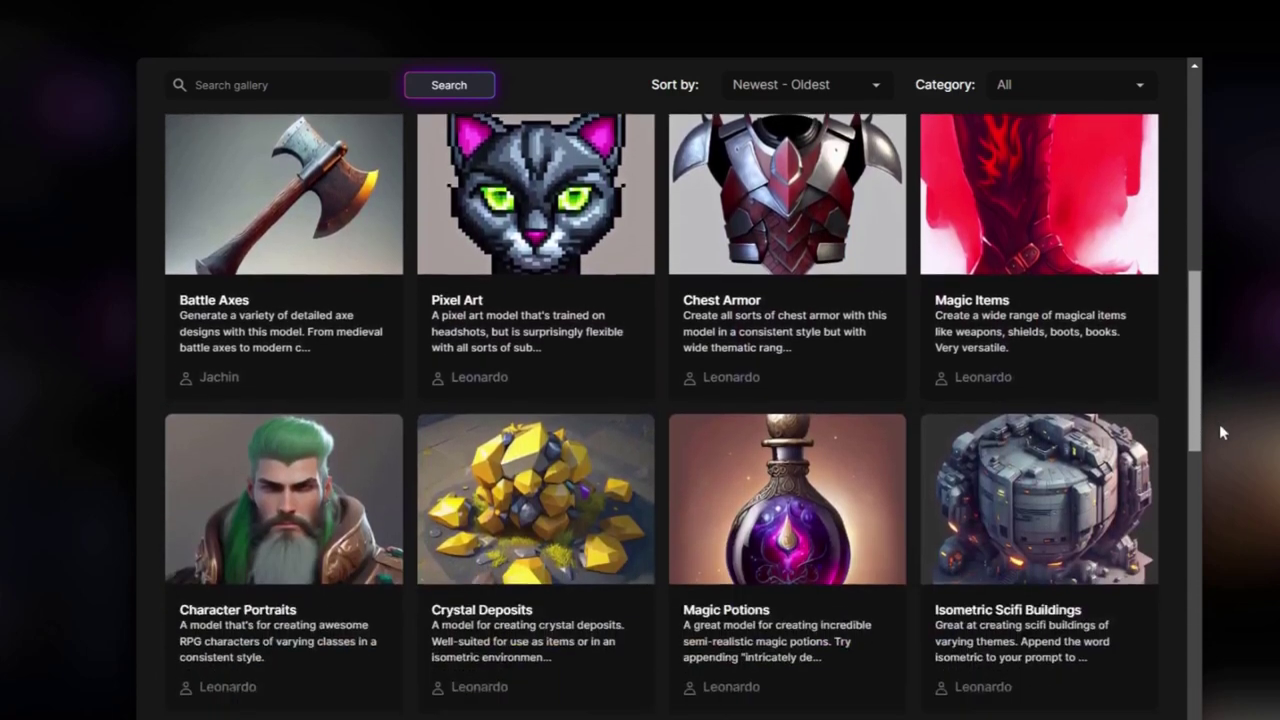
scroll(1219, 440, down, 2)
scroll(1180, 188, up, 6)
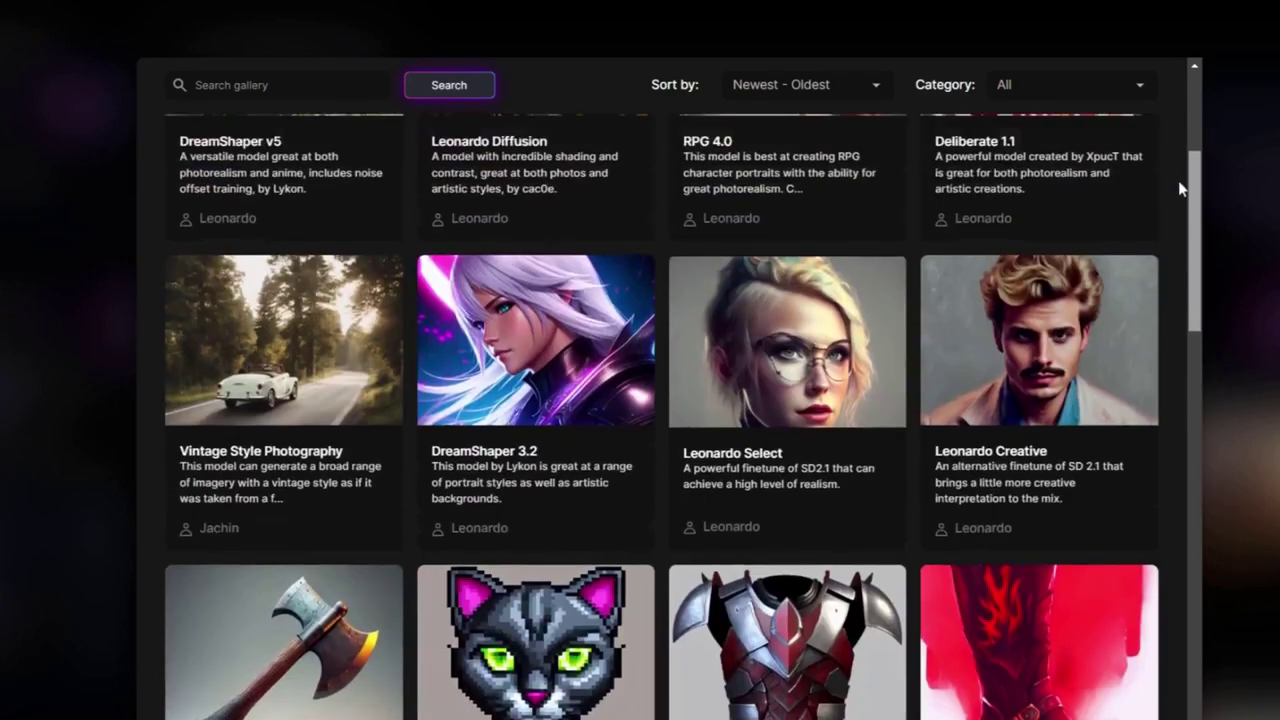
scroll(1179, 165, up, 1)
click(778, 432)
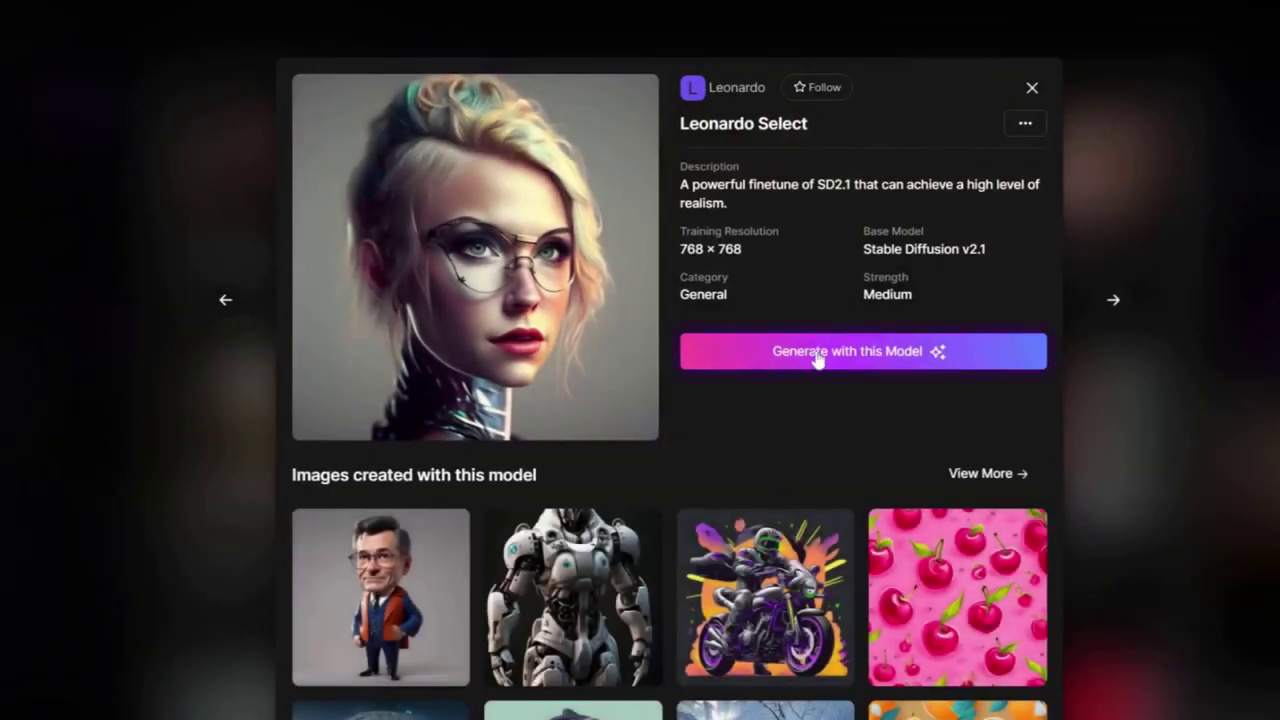
click(818, 358)
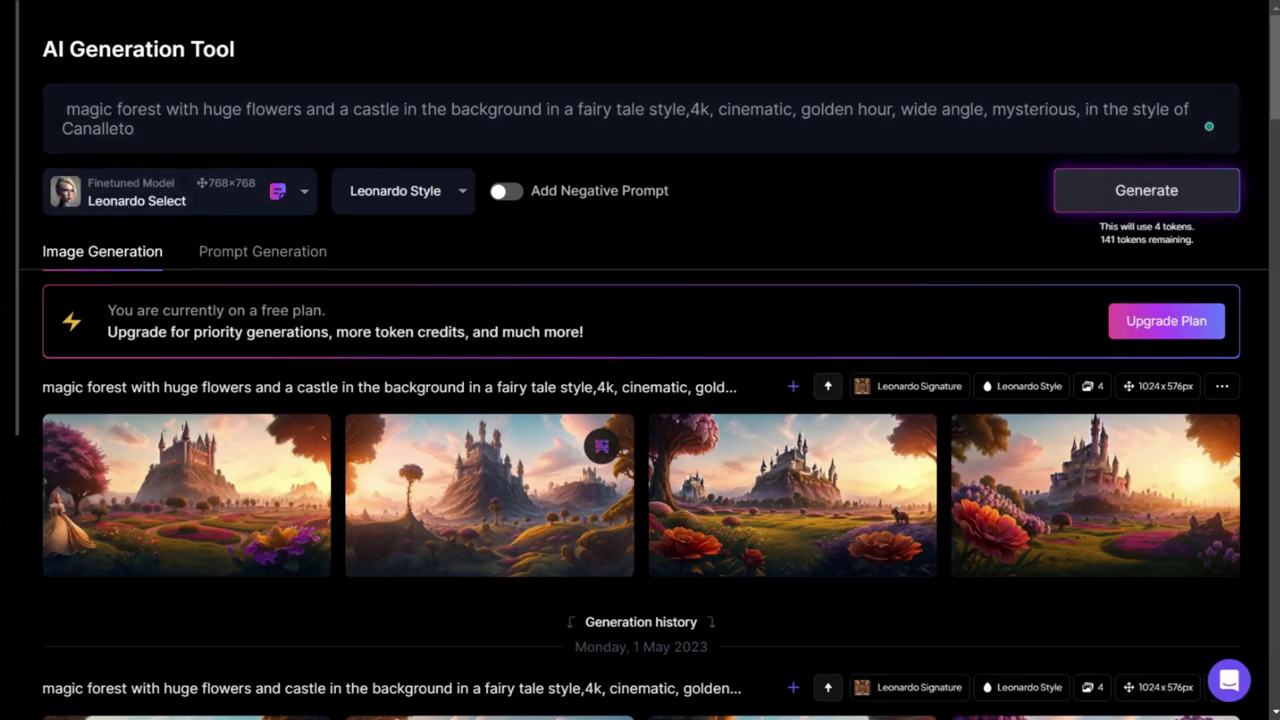
click(1146, 191)
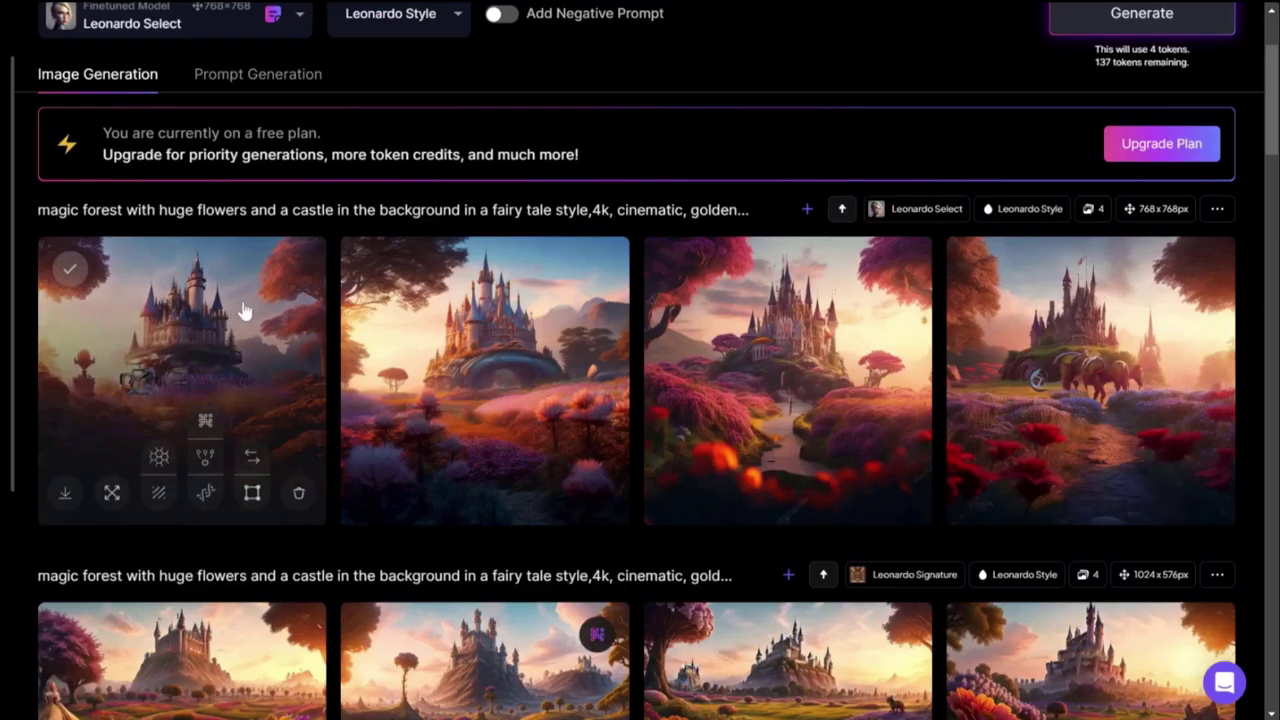
click(245, 313)
click(870, 360)
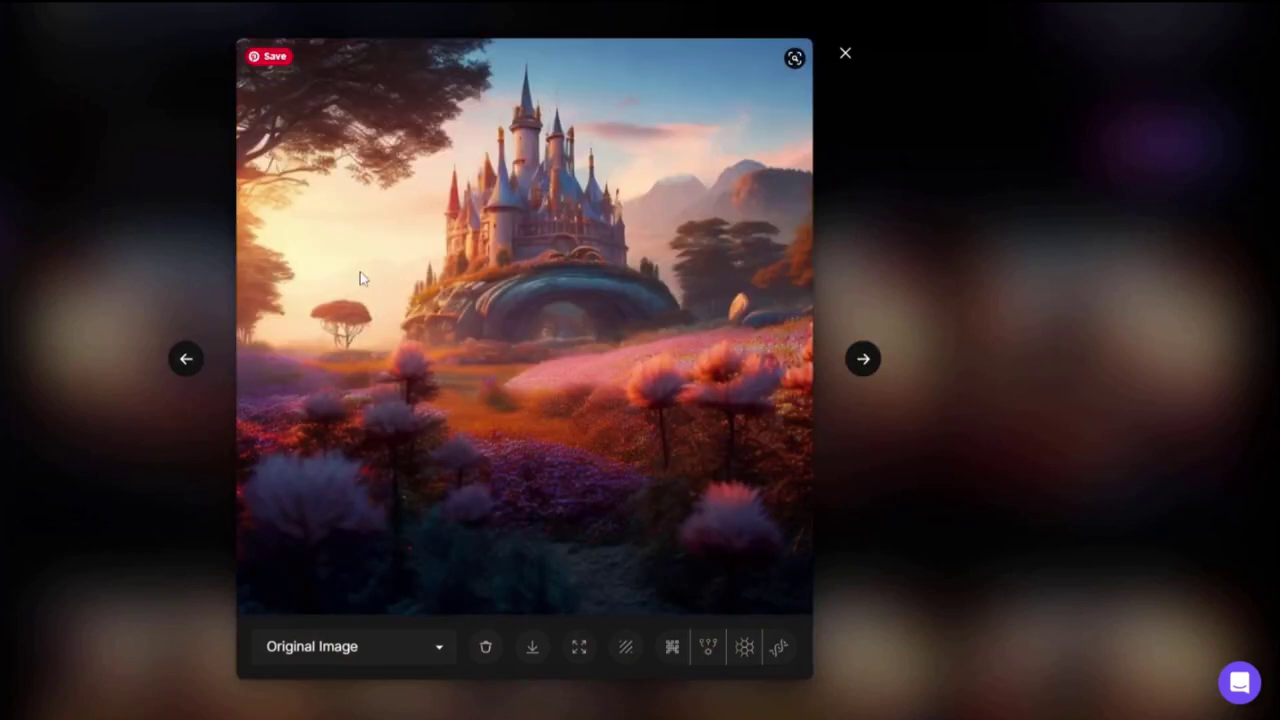
key(Right)
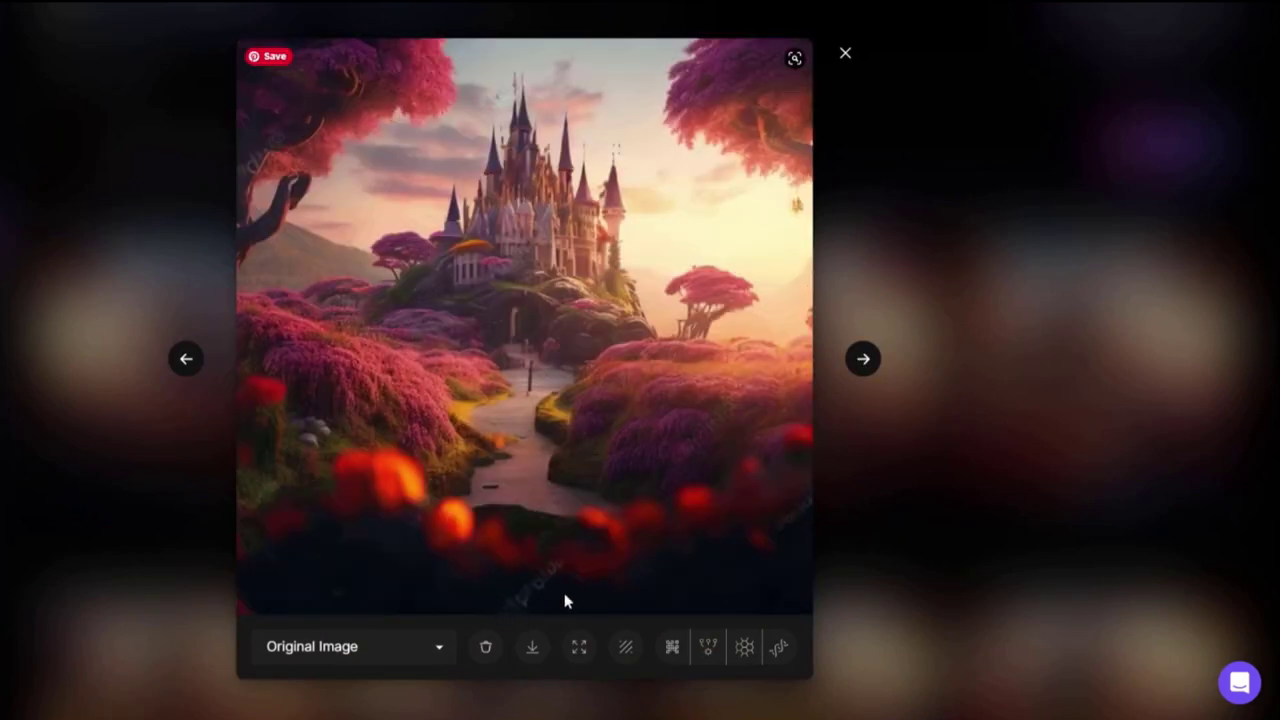
click(866, 362)
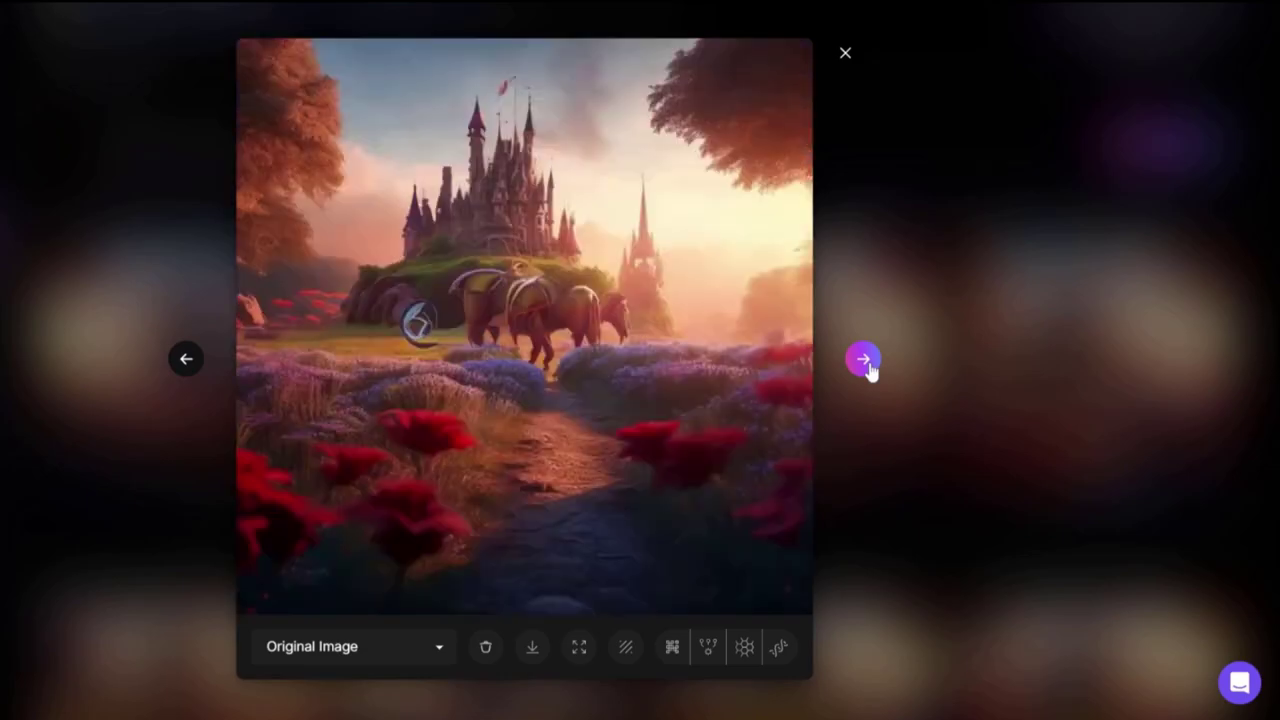
click(843, 57)
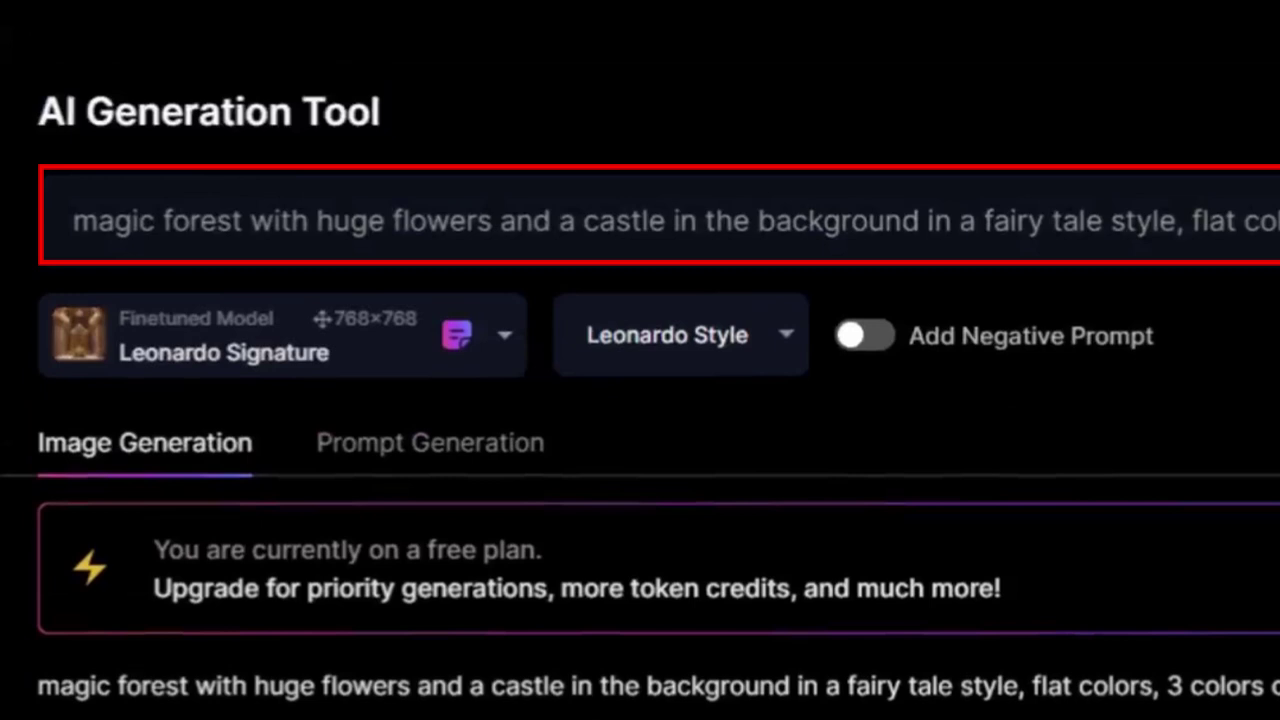
- Select the 'flat colors, 3 colors only' prompt ending, then browse the 5-colors images full size
click(76, 220)
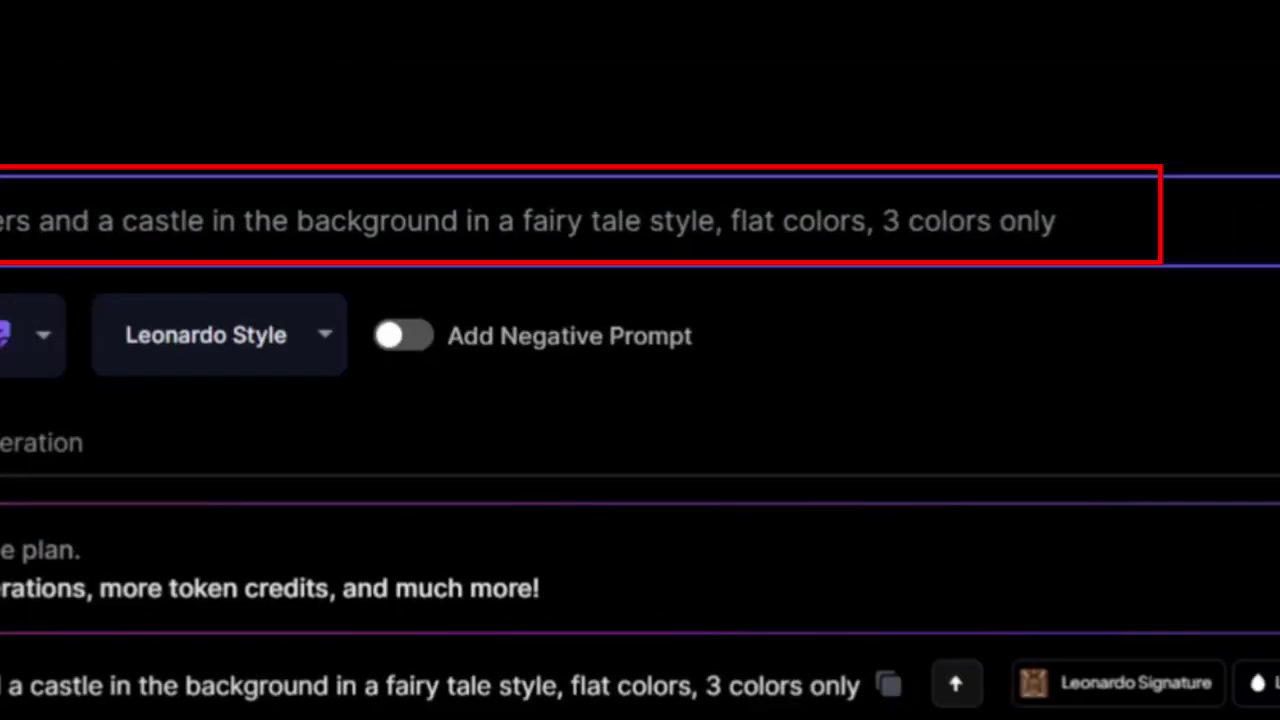
drag(722, 221, 1066, 221)
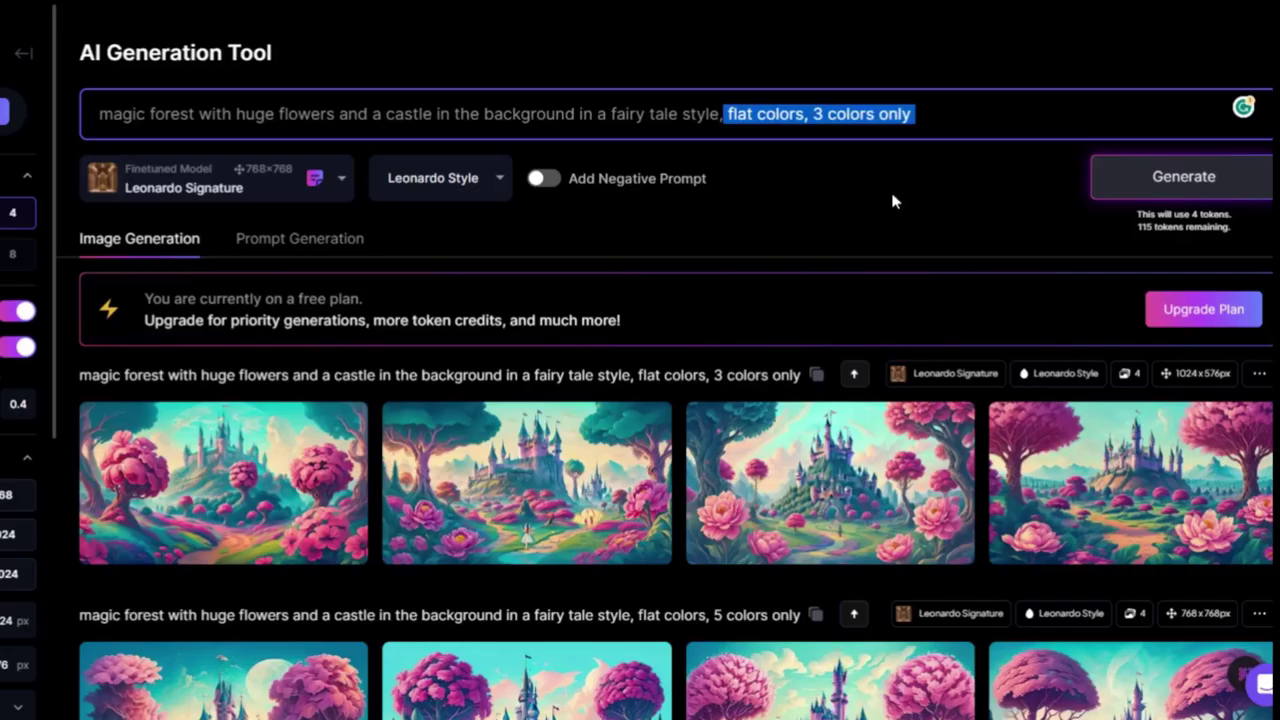
scroll(1022, 372, down, 3)
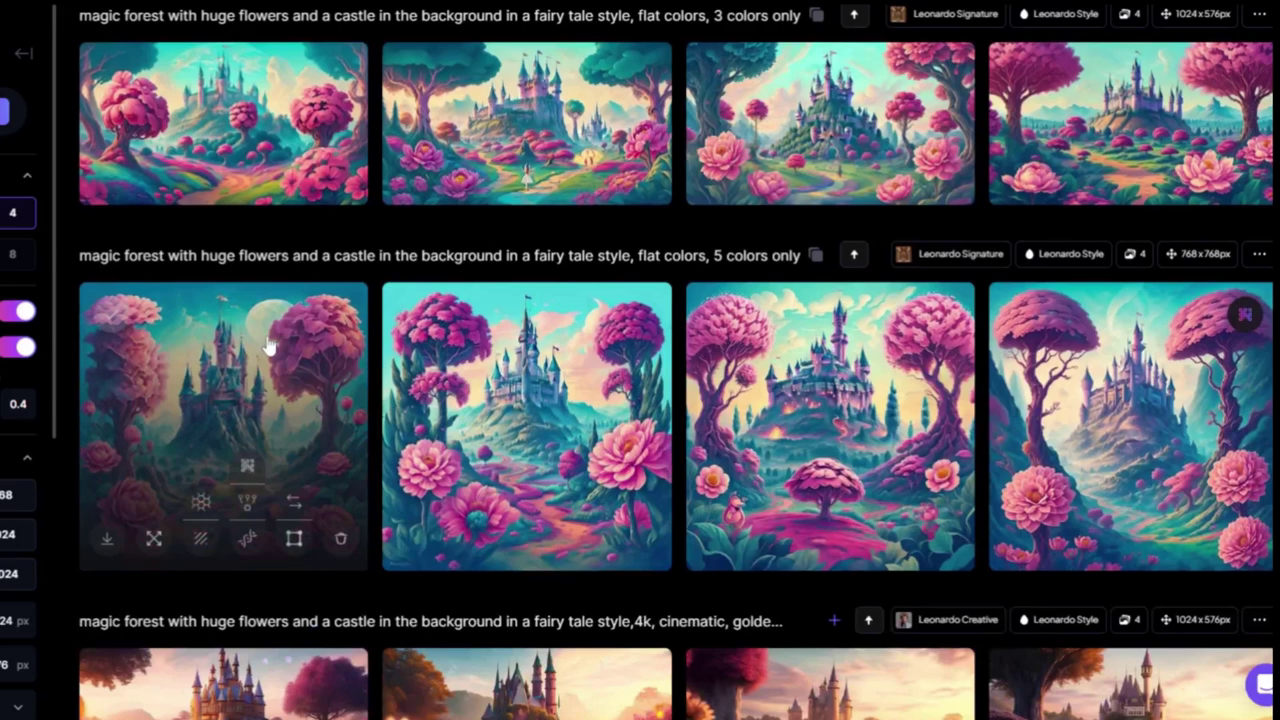
click(268, 348)
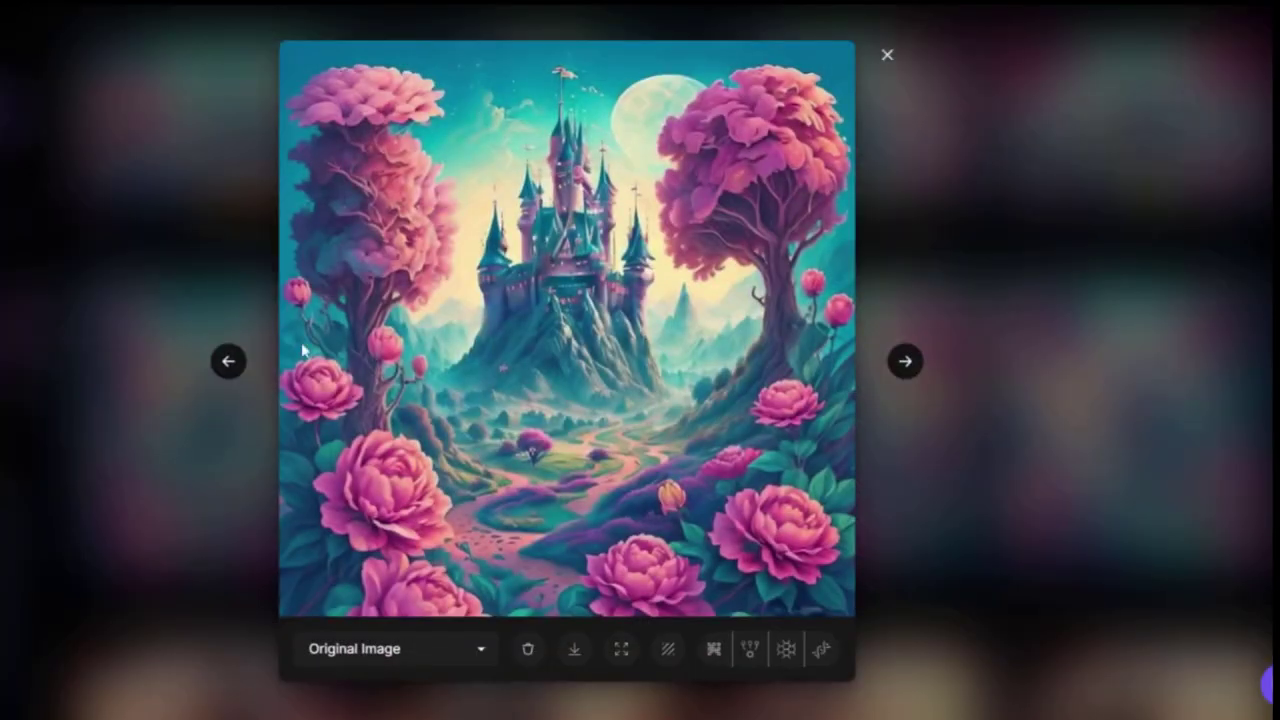
click(904, 364)
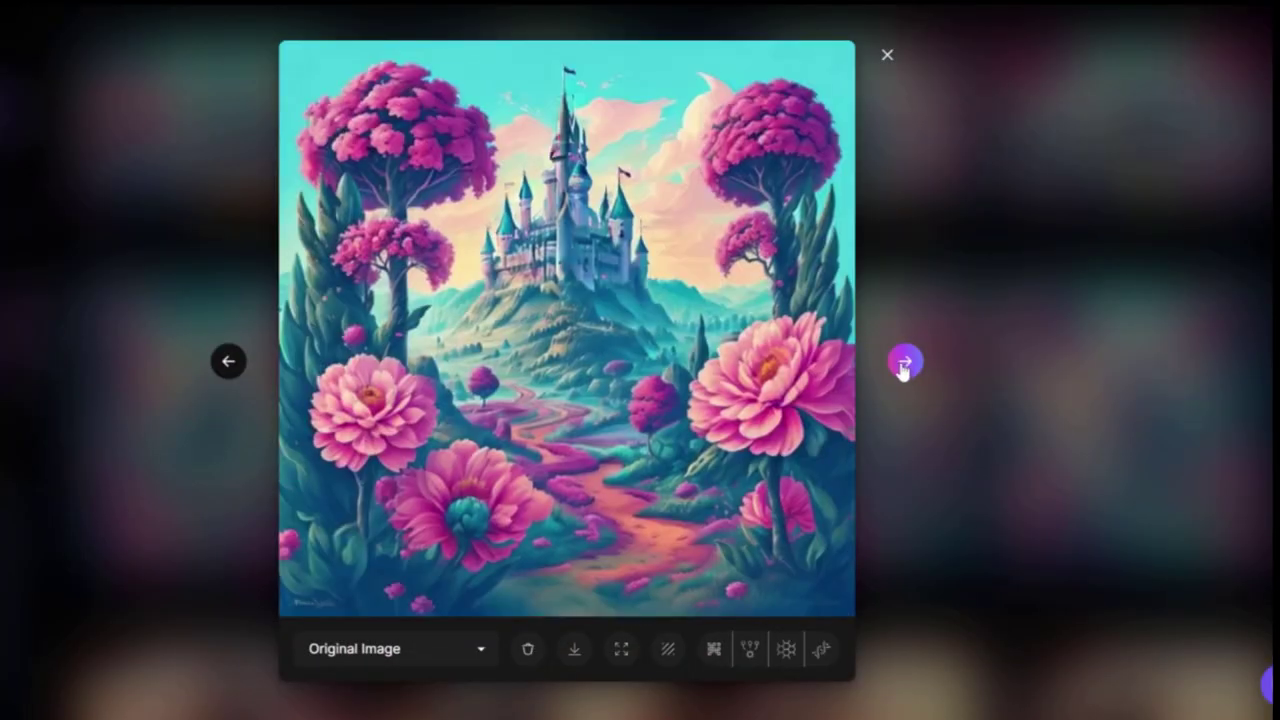
click(904, 364)
click(904, 364)
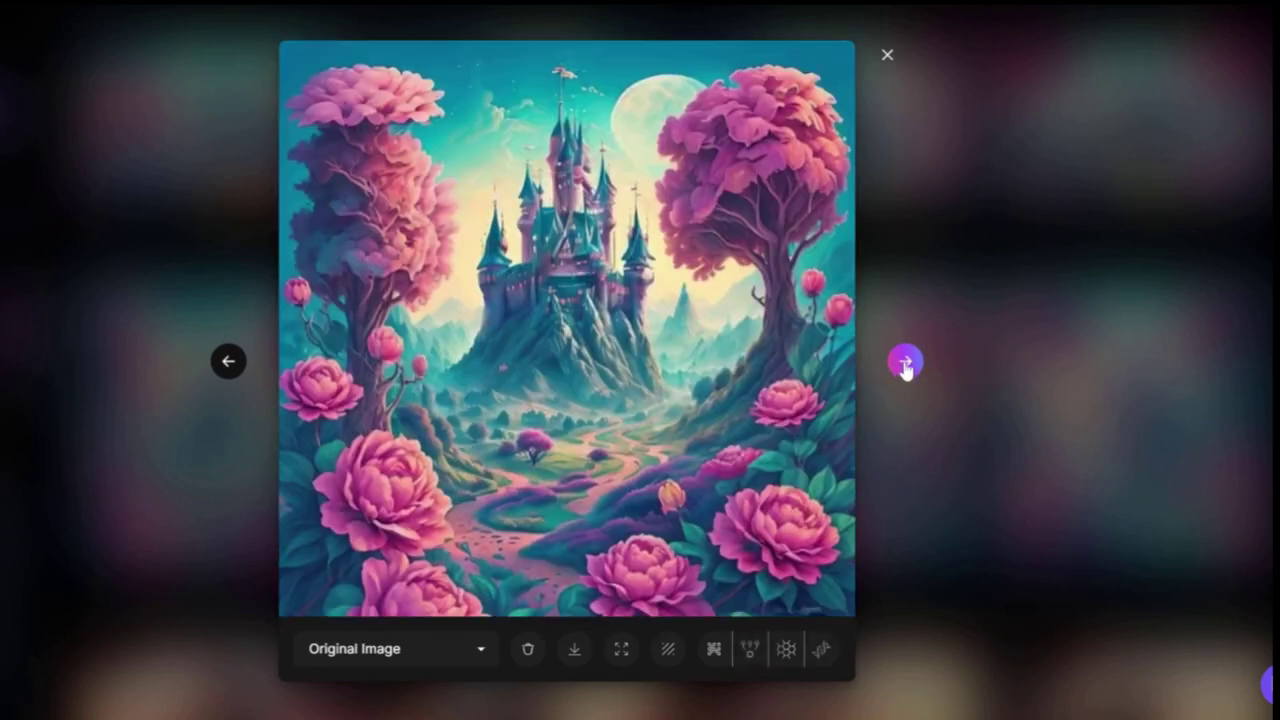
click(886, 53)
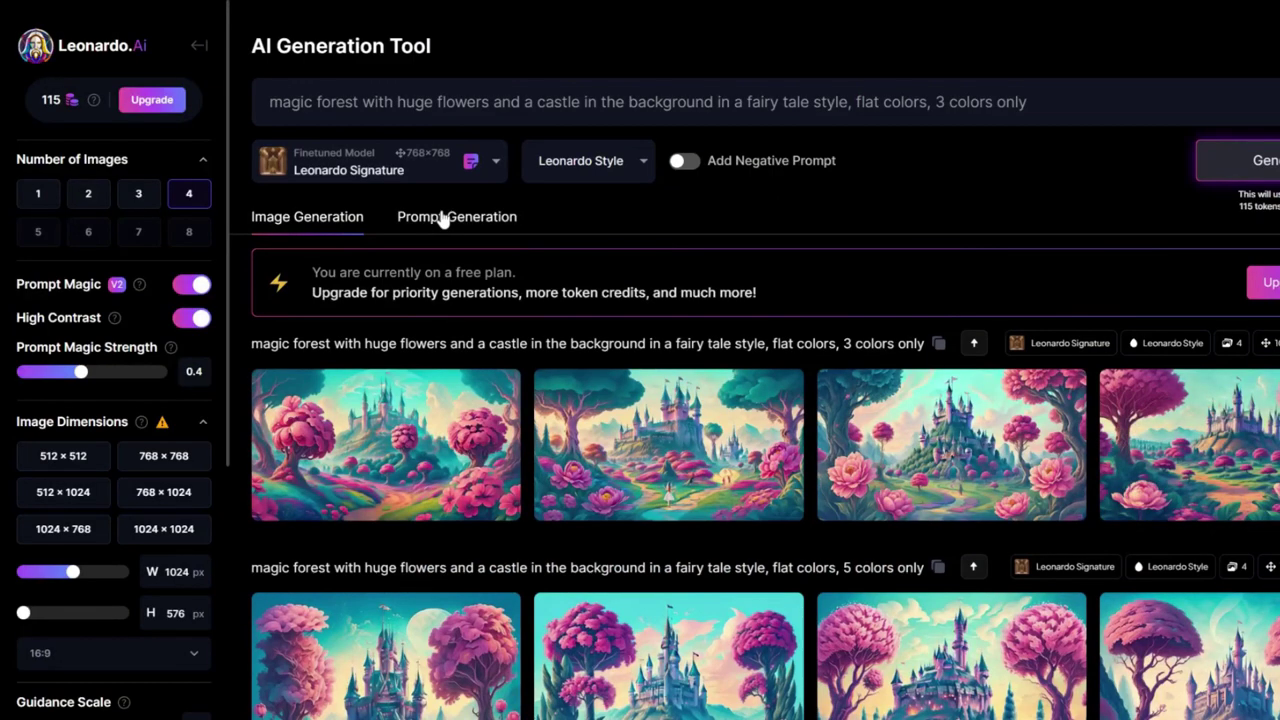
- Copy 'magic forest' from the prompt and ideate four prompt ideas from it
drag(270, 101, 358, 101)
key(ctrl+c)
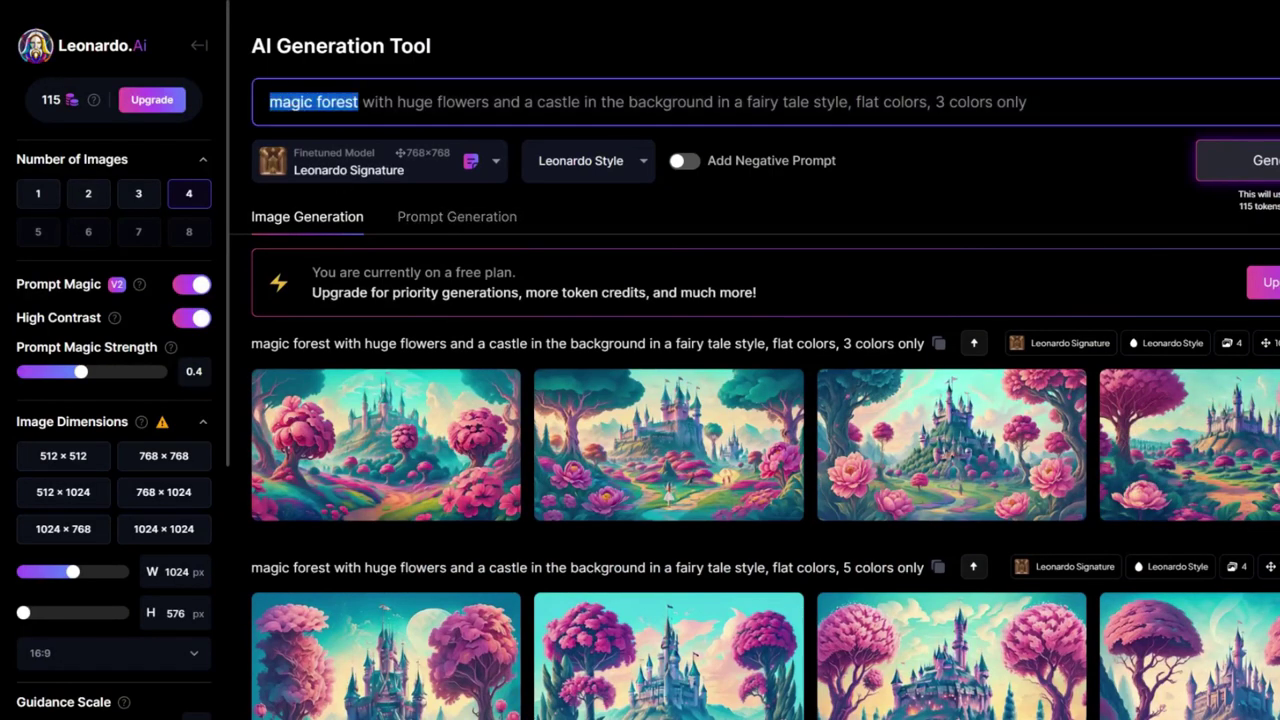
click(433, 222)
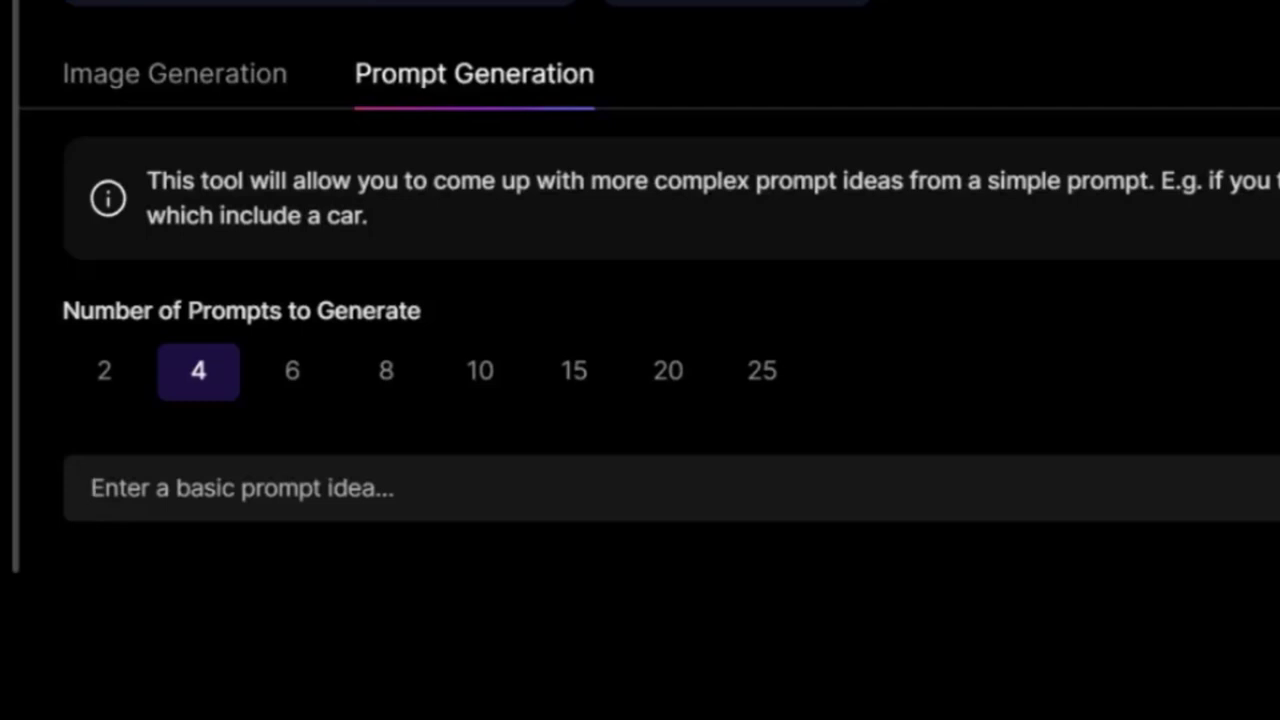
key(ctrl+v)
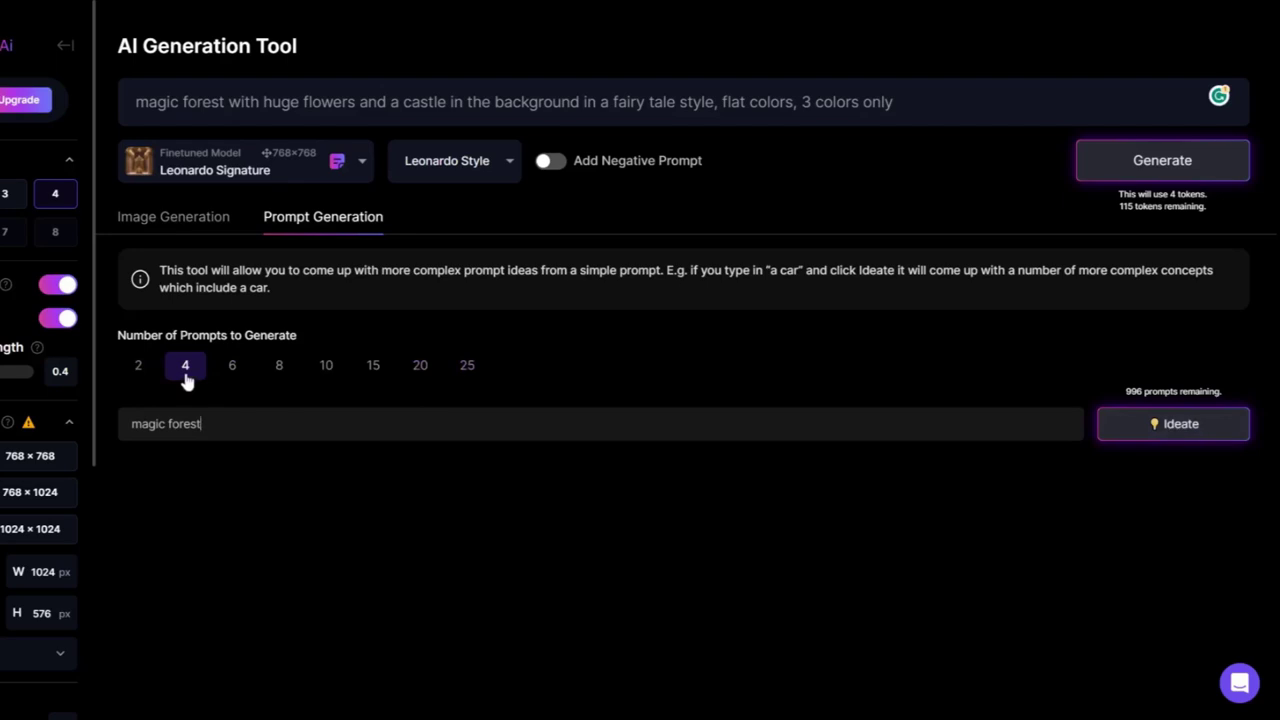
click(1195, 430)
scroll(762, 414, down, 1)
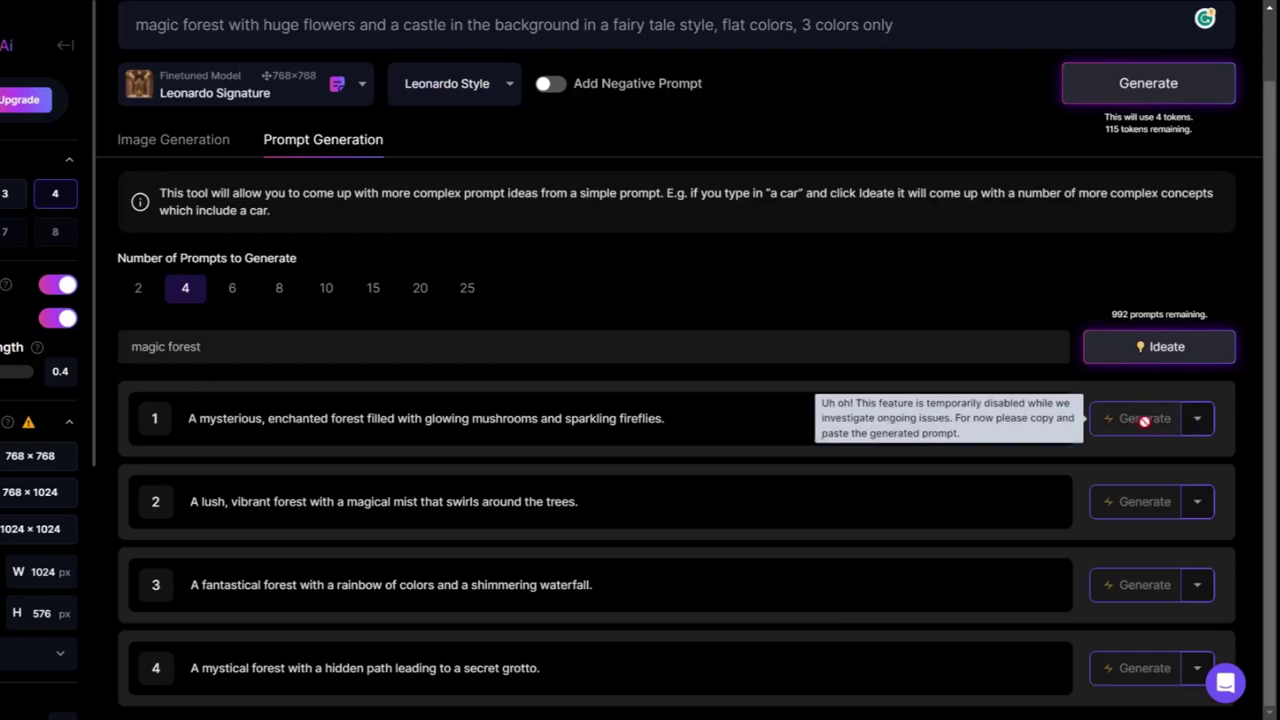
- Replace the prompt with the glowing-mushroom idea plus 'flat colors, only 4 colors' and generate
drag(693, 420, 188, 425)
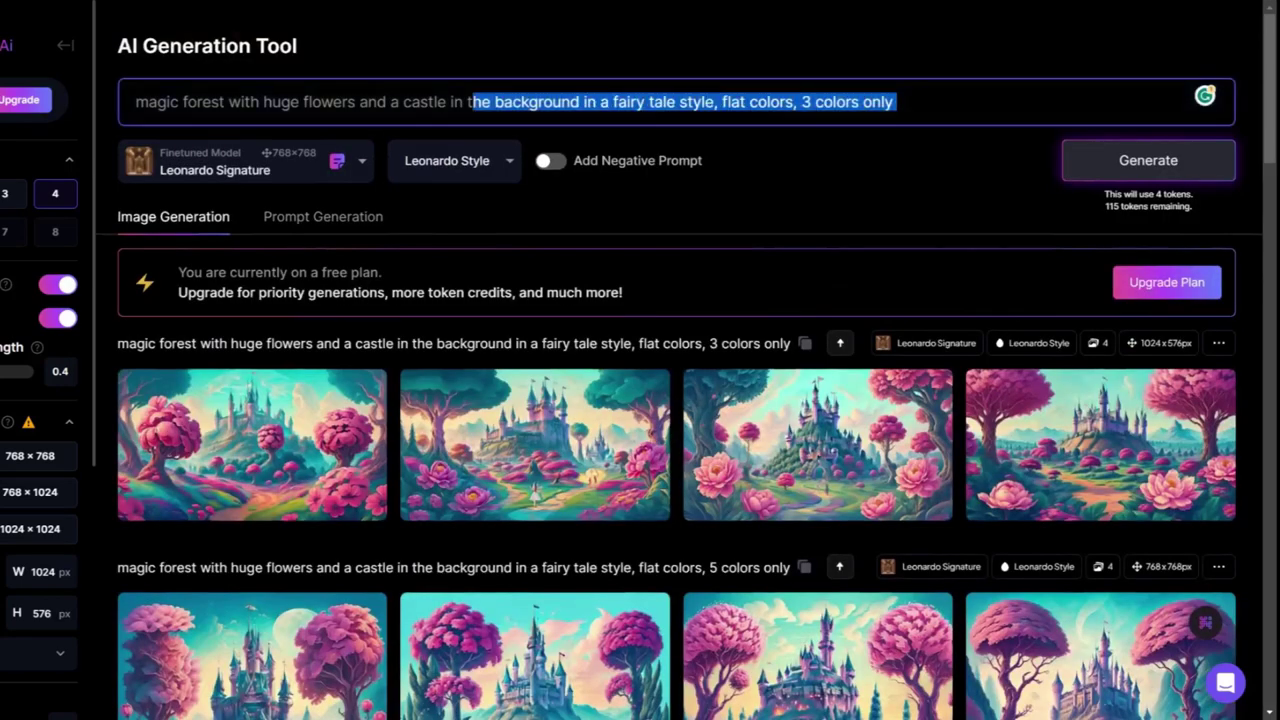
drag(471, 145, 140, 148)
text(A mysterious, enchanted forest filled with glowing mushrooms and sparkling fireflies.)
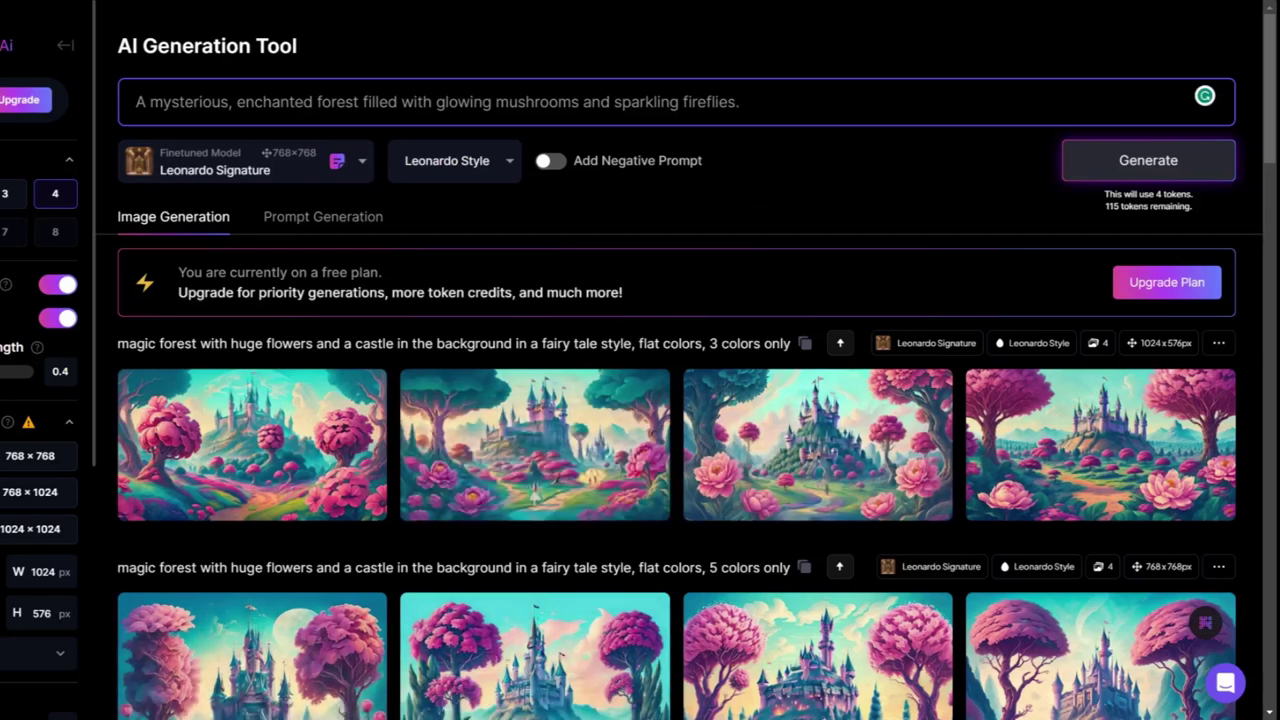
text(flat colors, only 4 colo)
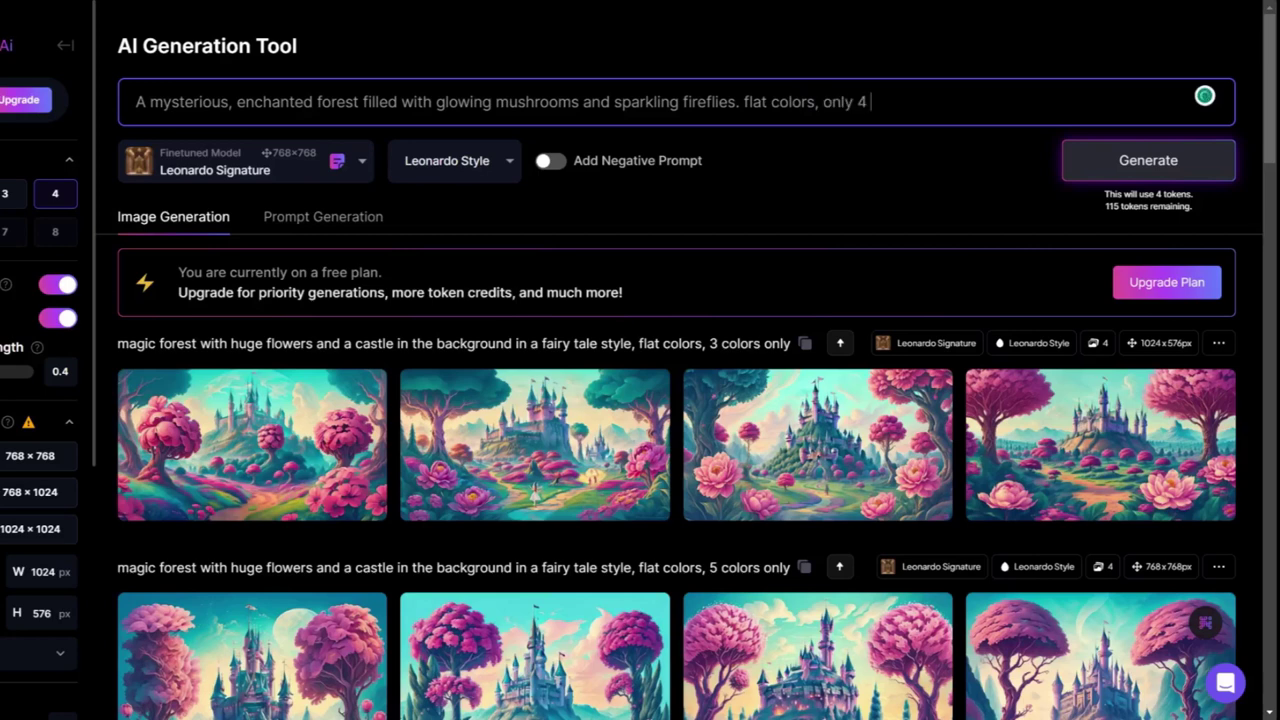
text(rs)
scroll(780, 210, down, 3)
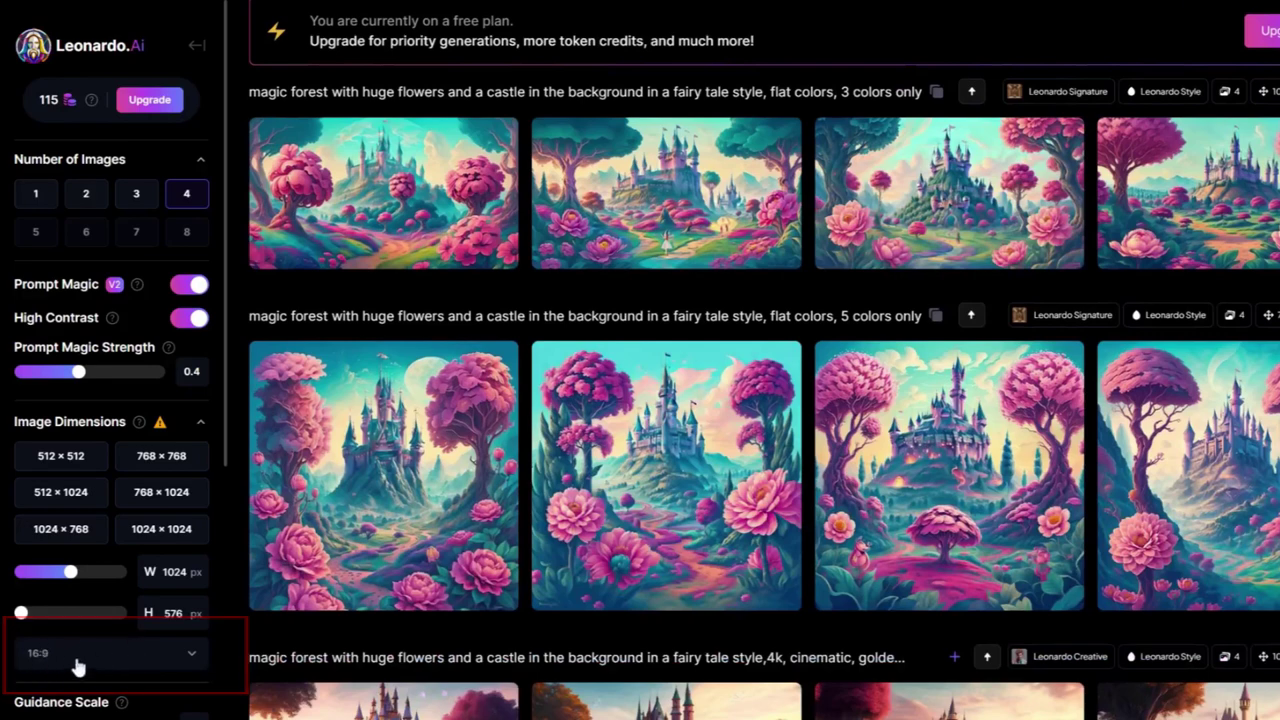
scroll(192, 604, up, 2)
click(1240, 102)
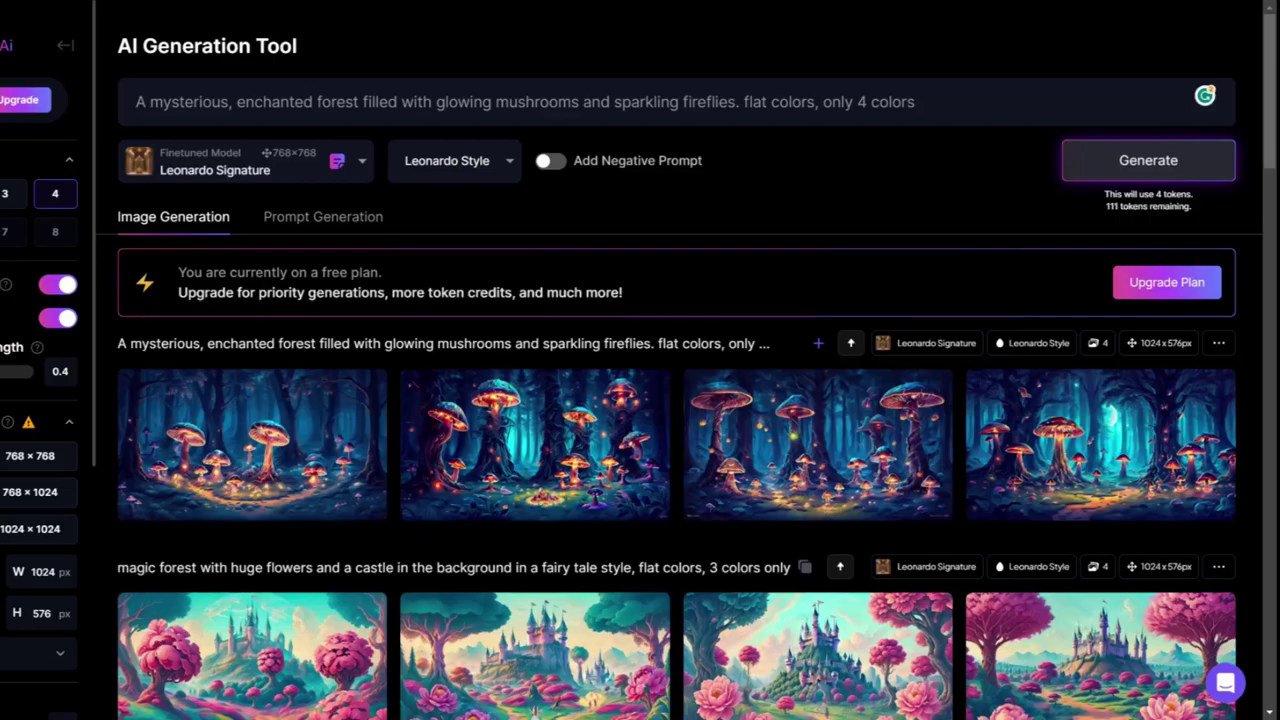
click(252, 444)
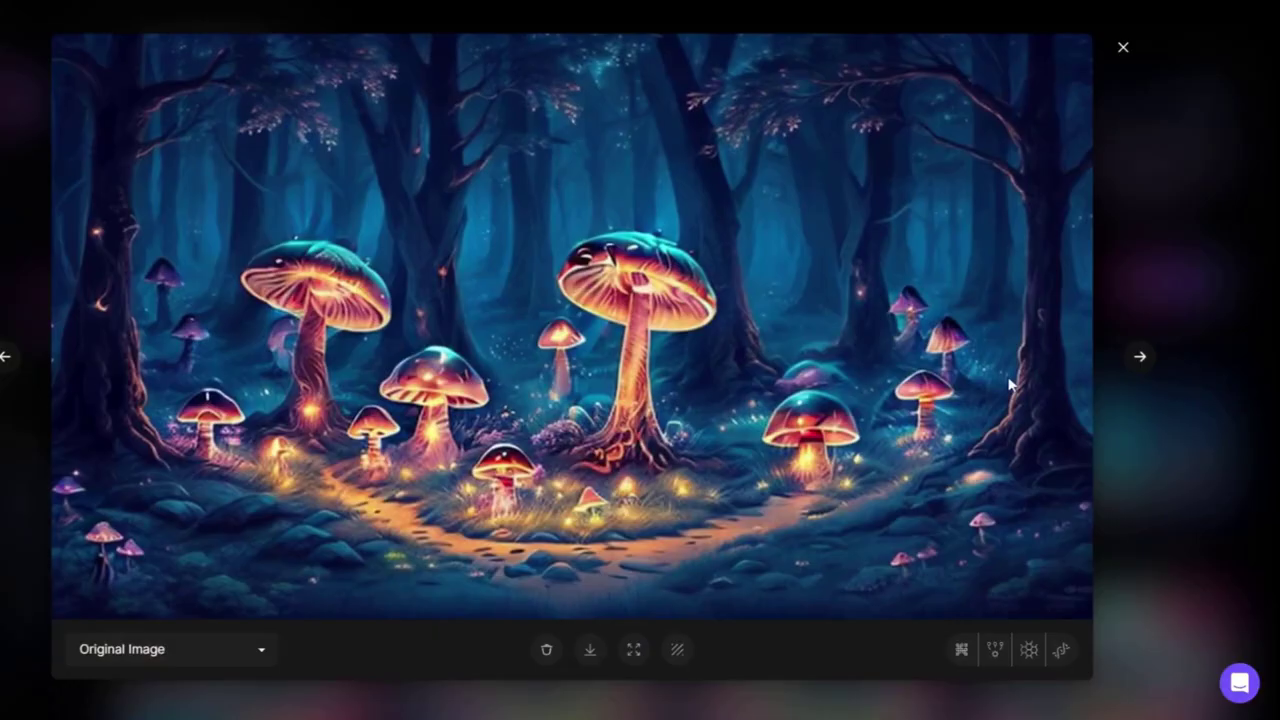
click(1141, 358)
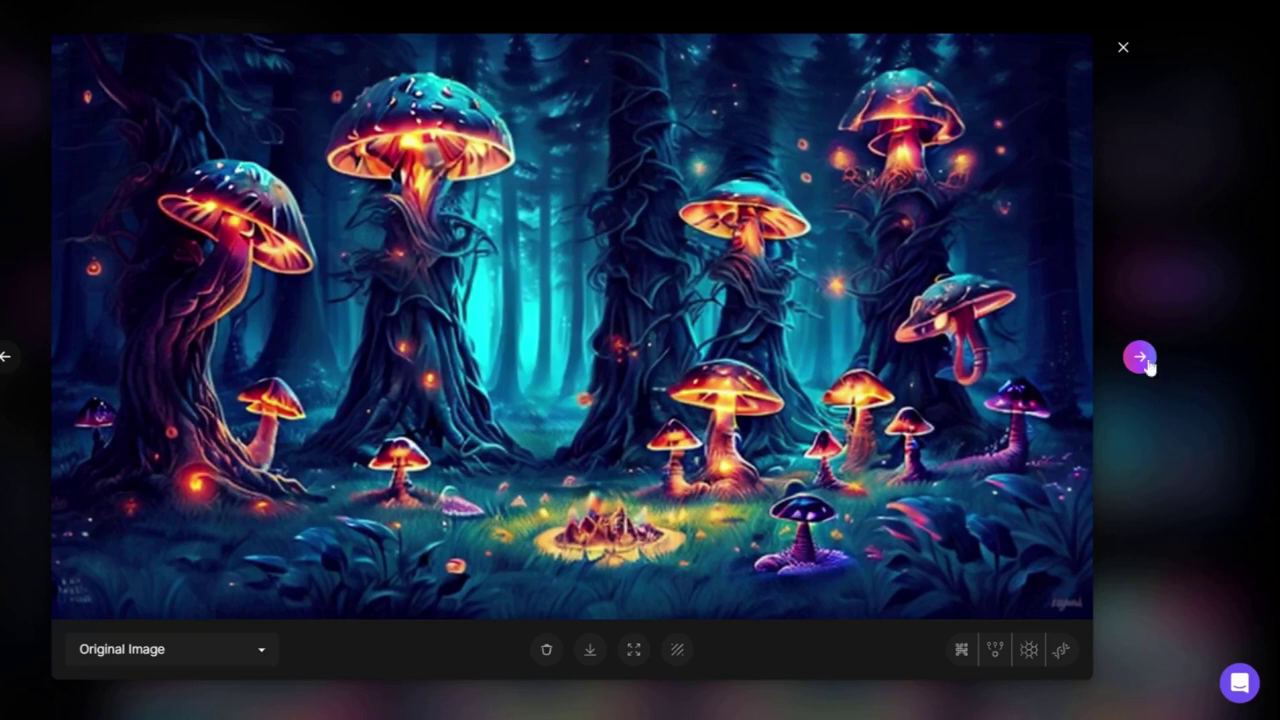
click(1141, 358)
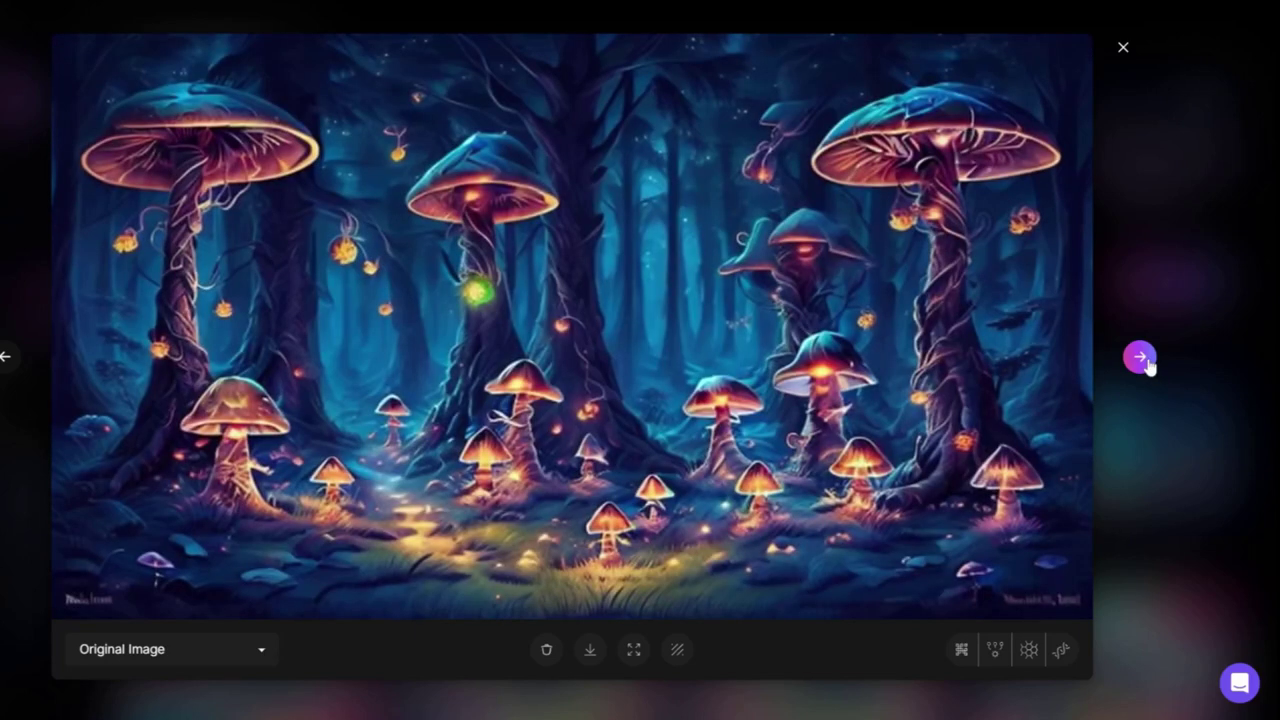
click(1141, 358)
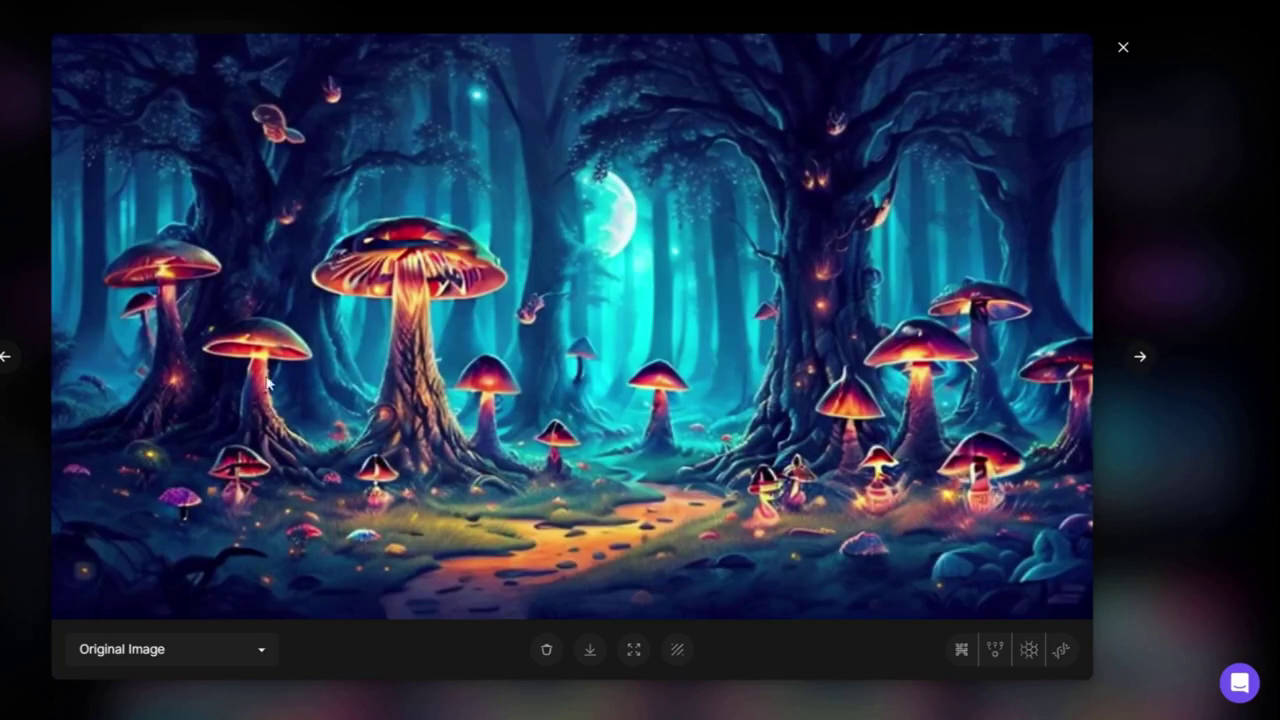
click(5, 358)
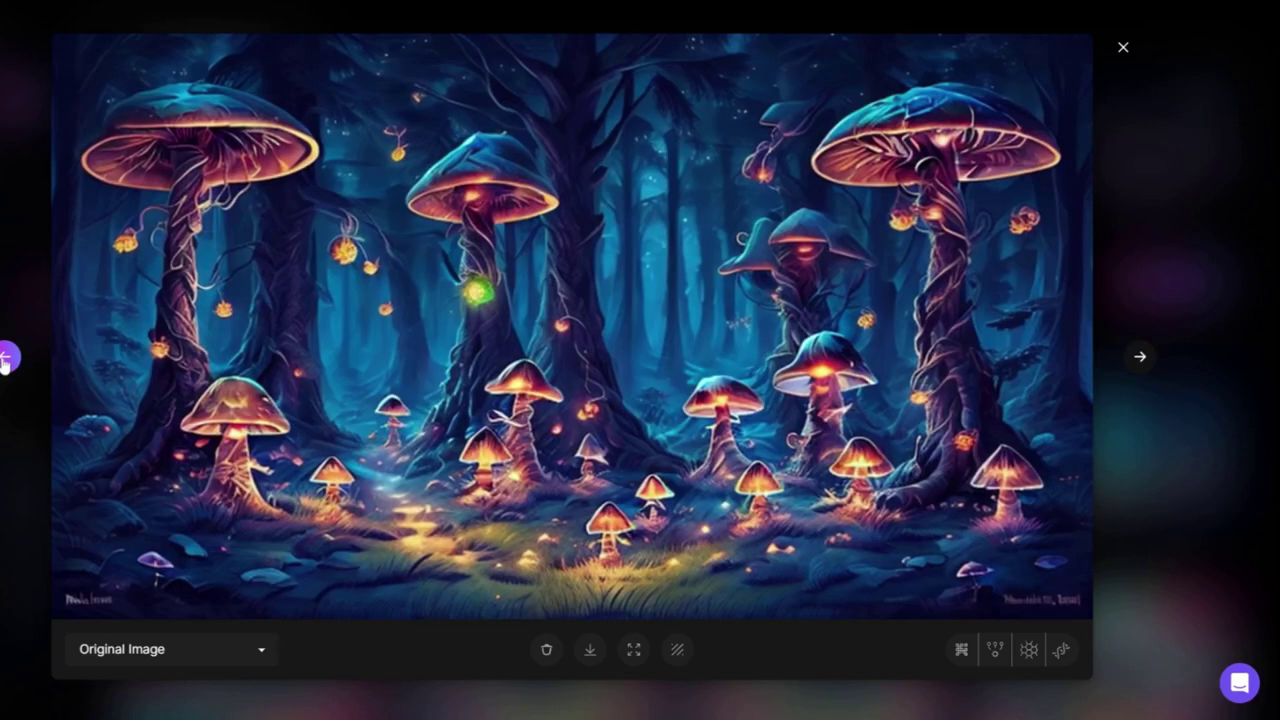
click(5, 358)
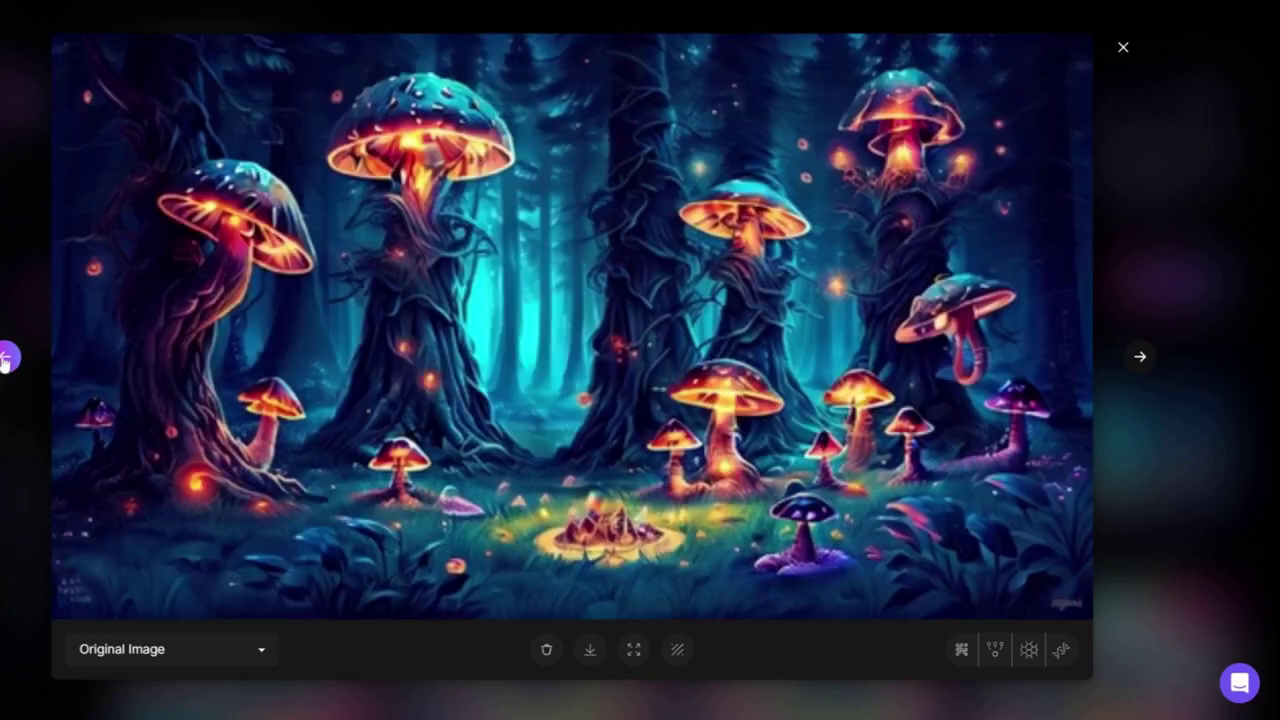
click(1140, 358)
click(1140, 358)
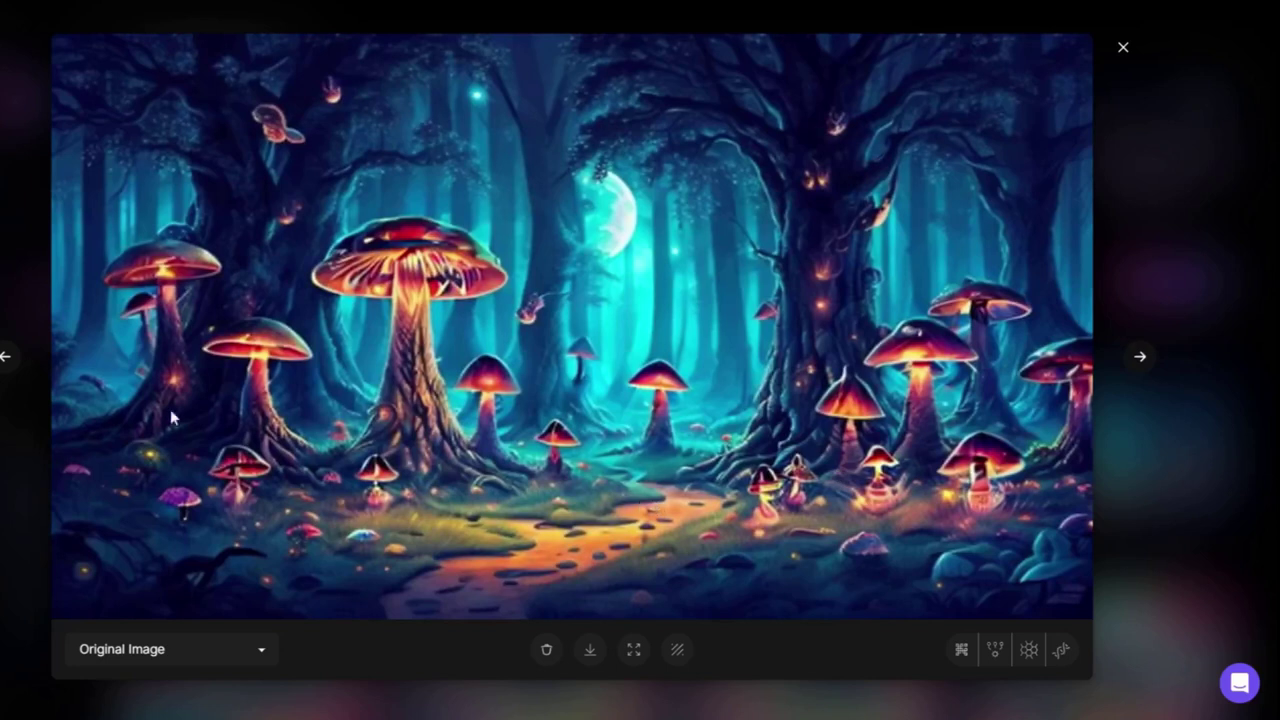
click(1123, 47)
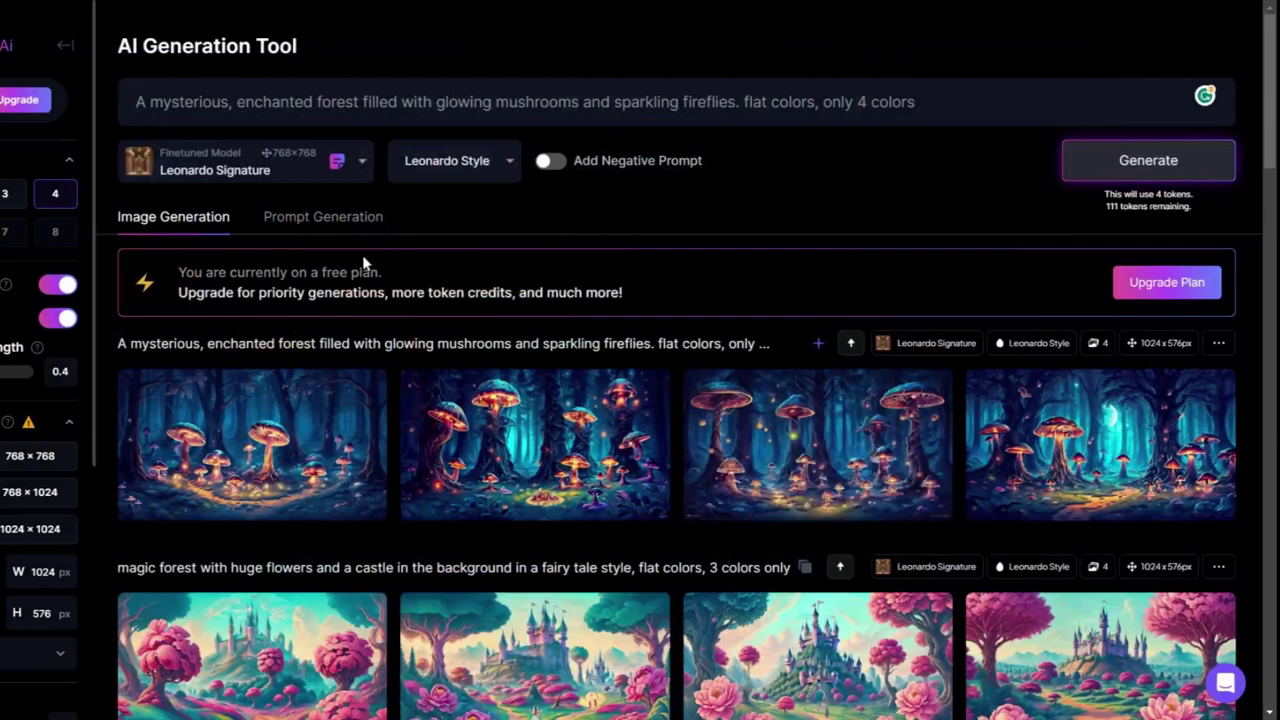
- Copy prompt idea 4 about the hidden path to a grotto over the mushroom prompt
click(320, 220)
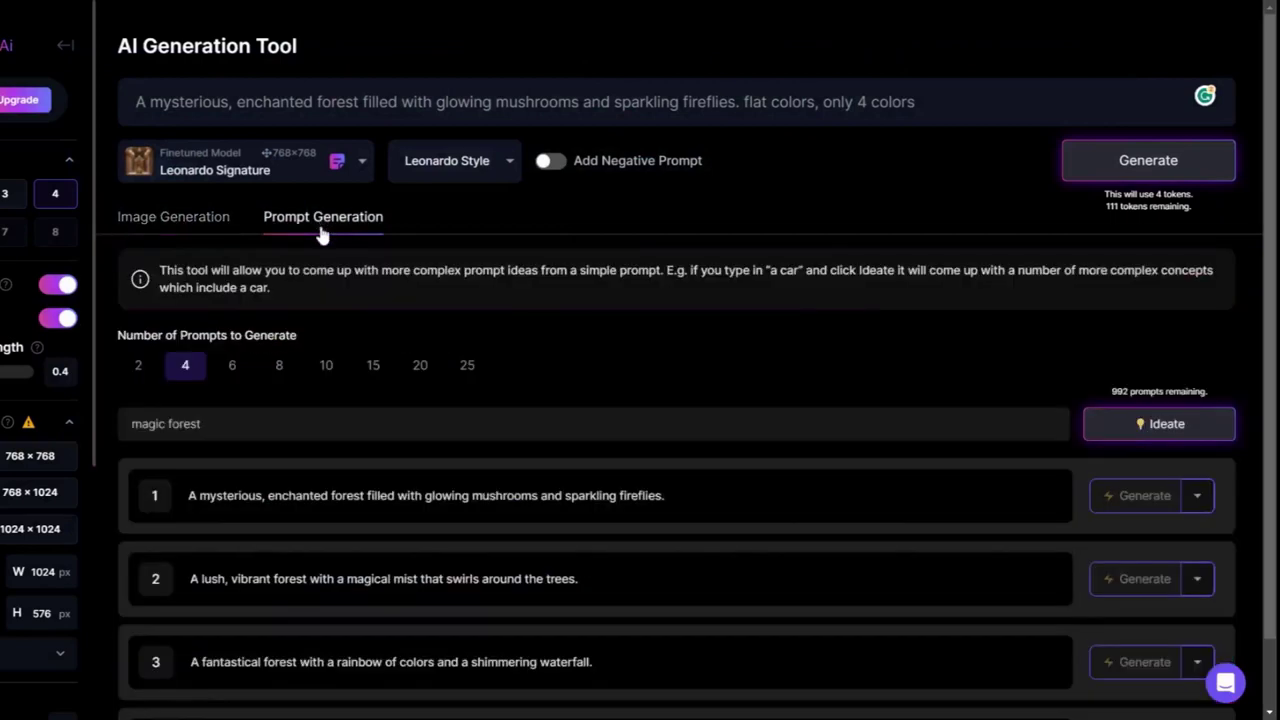
scroll(485, 541, down, 1)
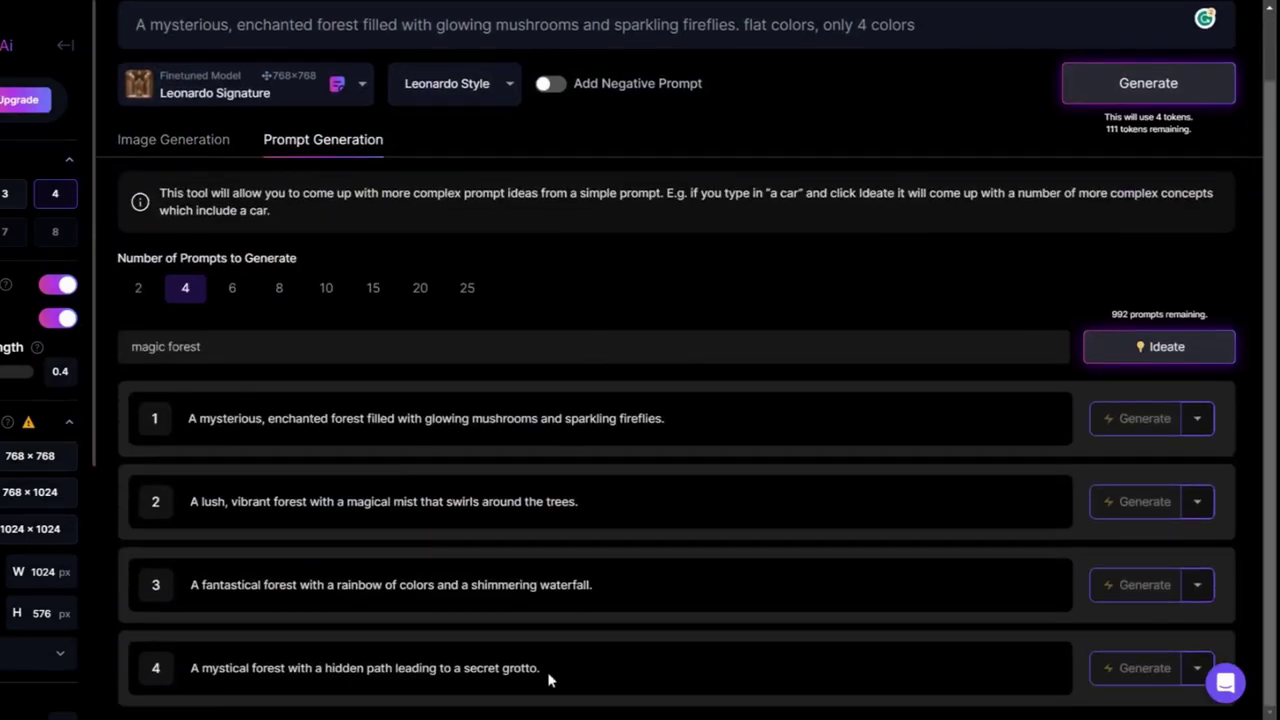
drag(545, 675, 191, 678)
key(ctrl+c)
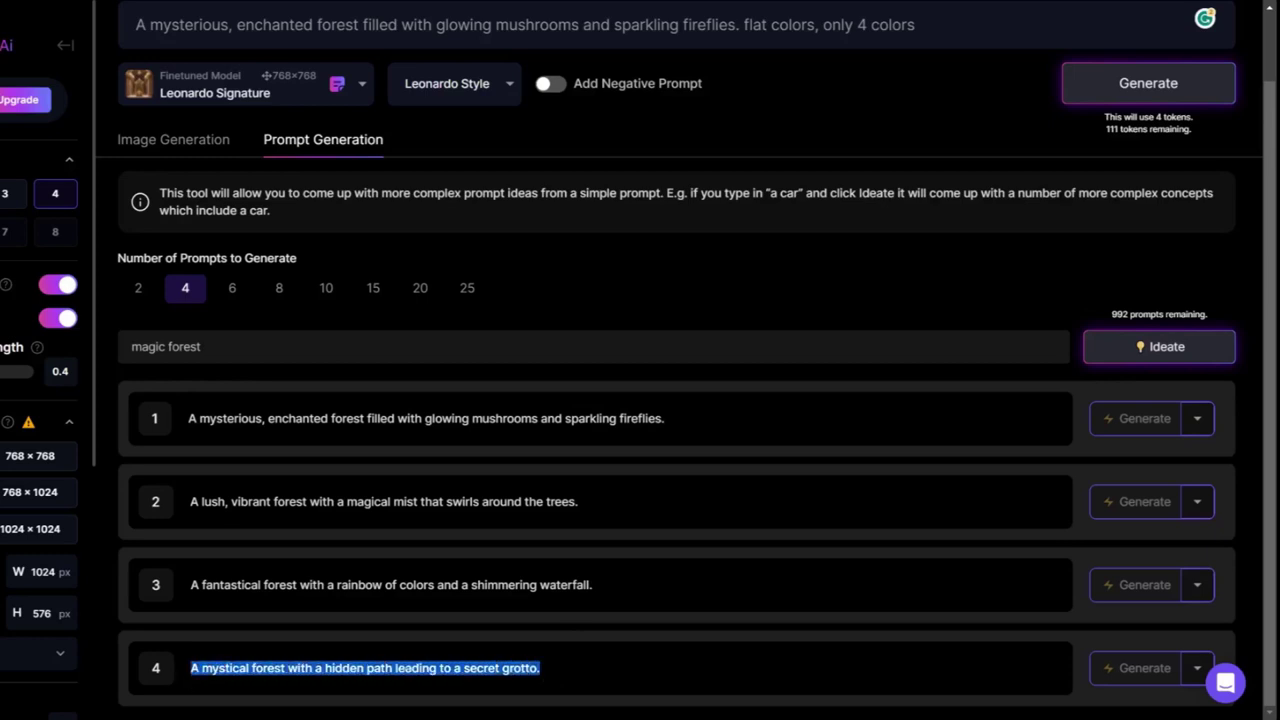
scroll(640, 400, up, 1)
click(185, 217)
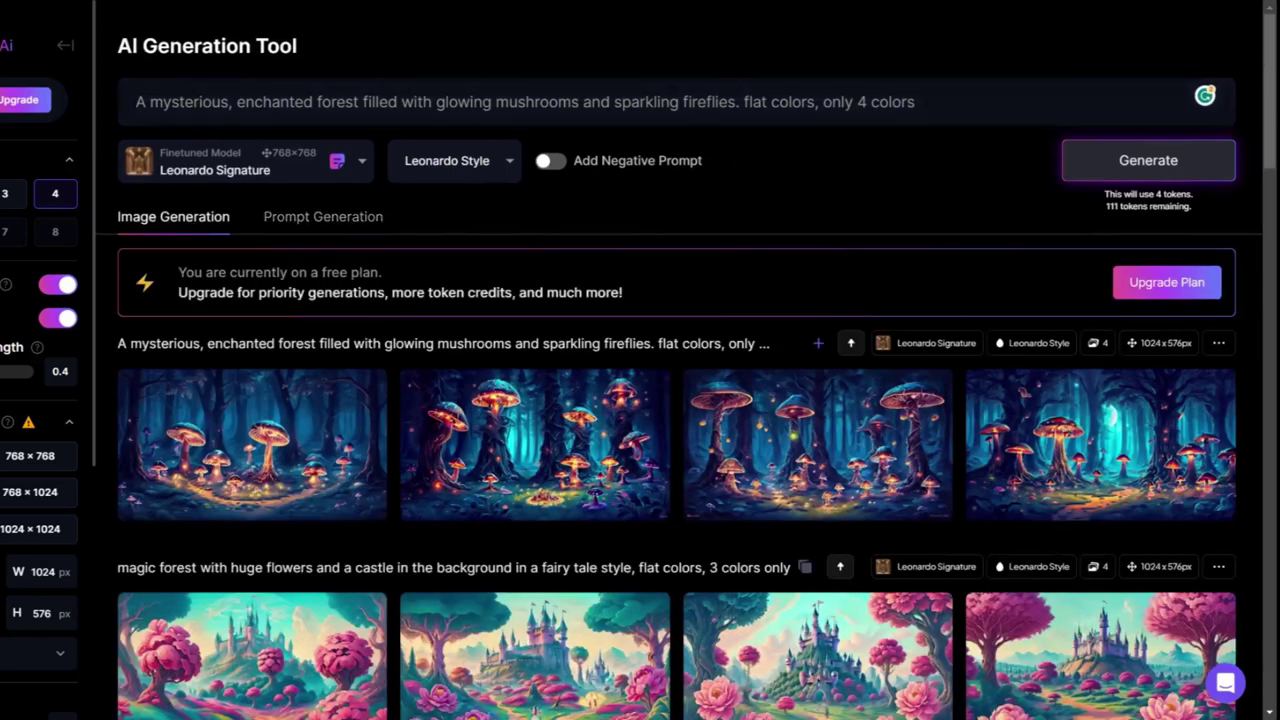
drag(136, 101, 736, 101)
key(ctrl+v)
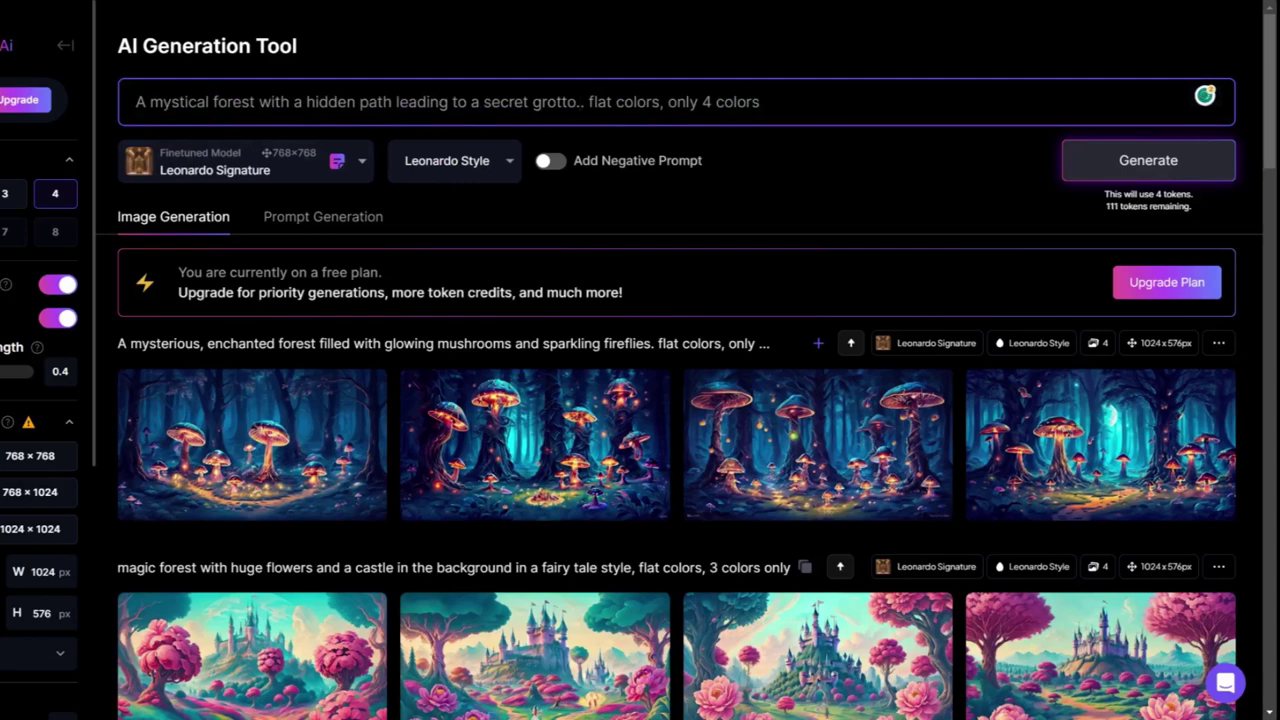
- Change the period after 'grotto' to a comma and generate the images
key(BackSpace)
text(,)
click(1148, 160)
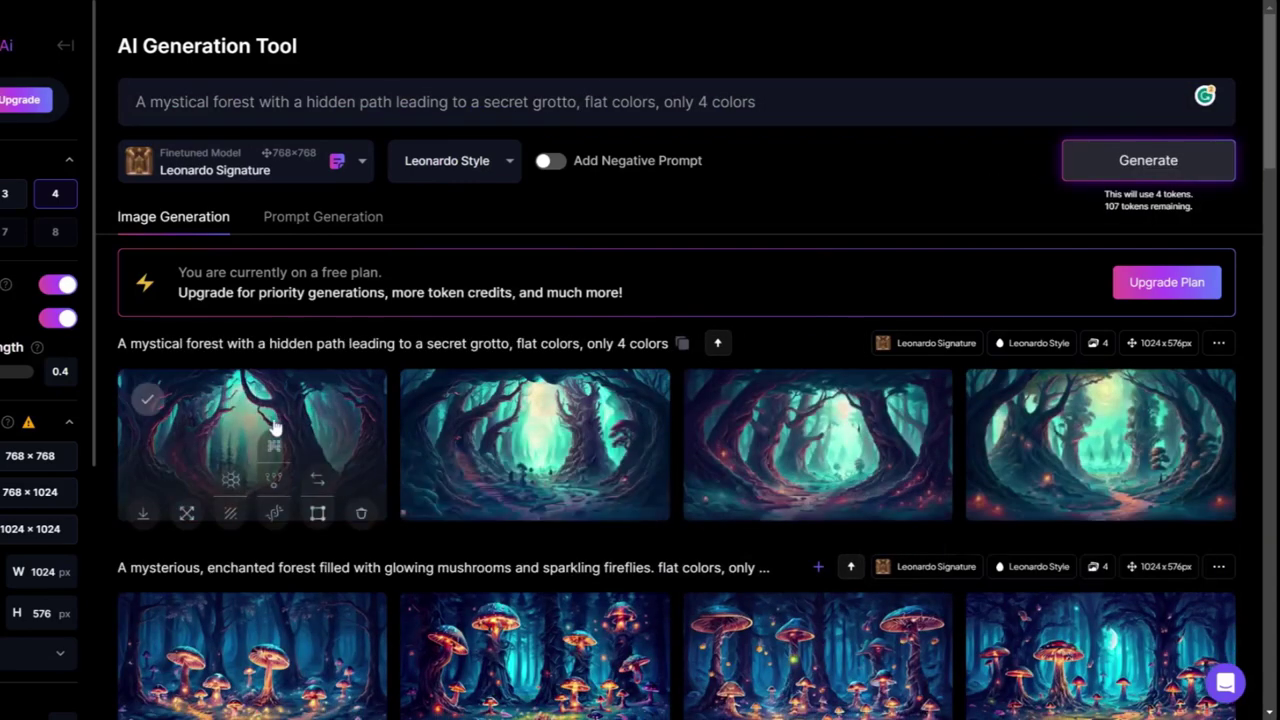
- Step through the new grotto forest images full size
click(330, 410)
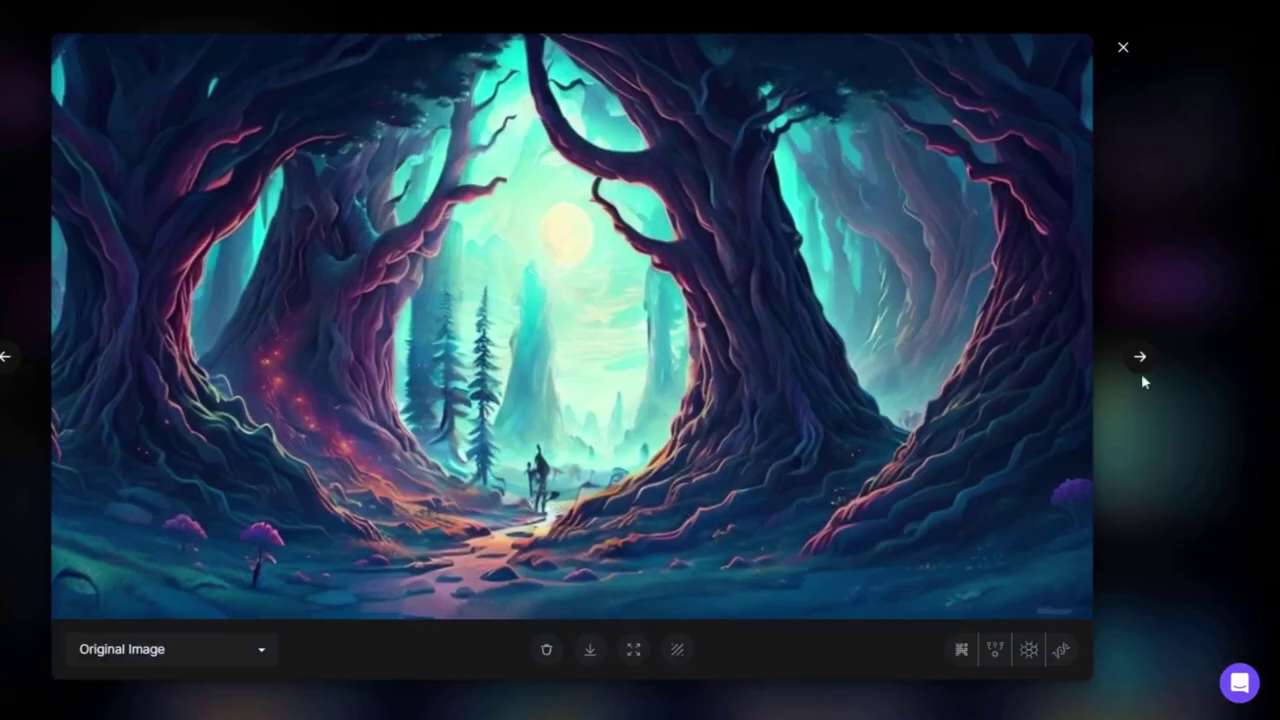
click(1139, 368)
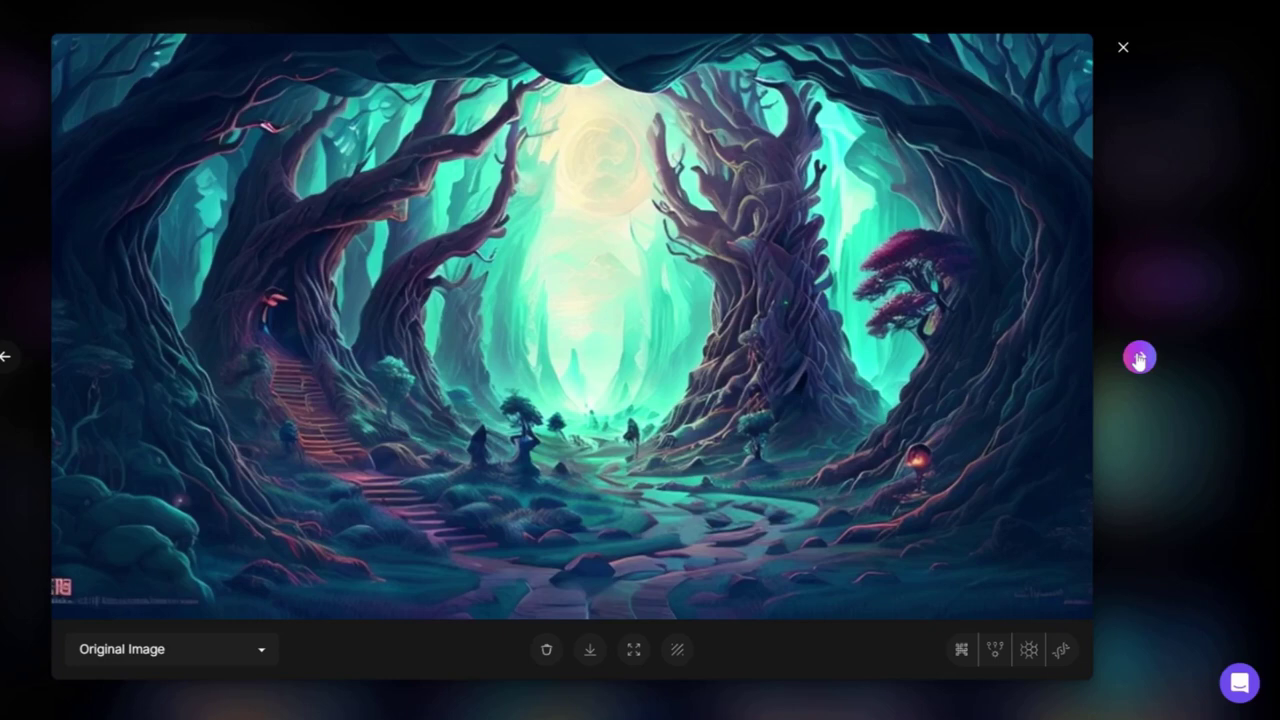
click(1139, 362)
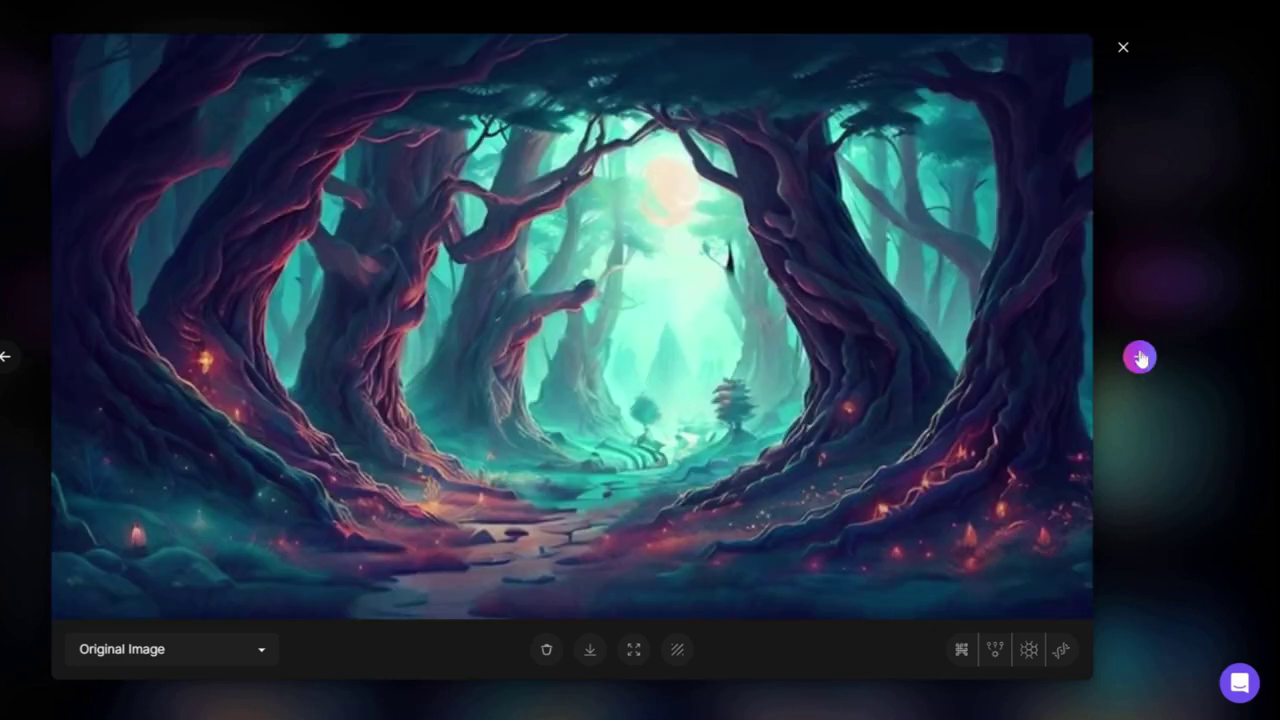
click(1140, 358)
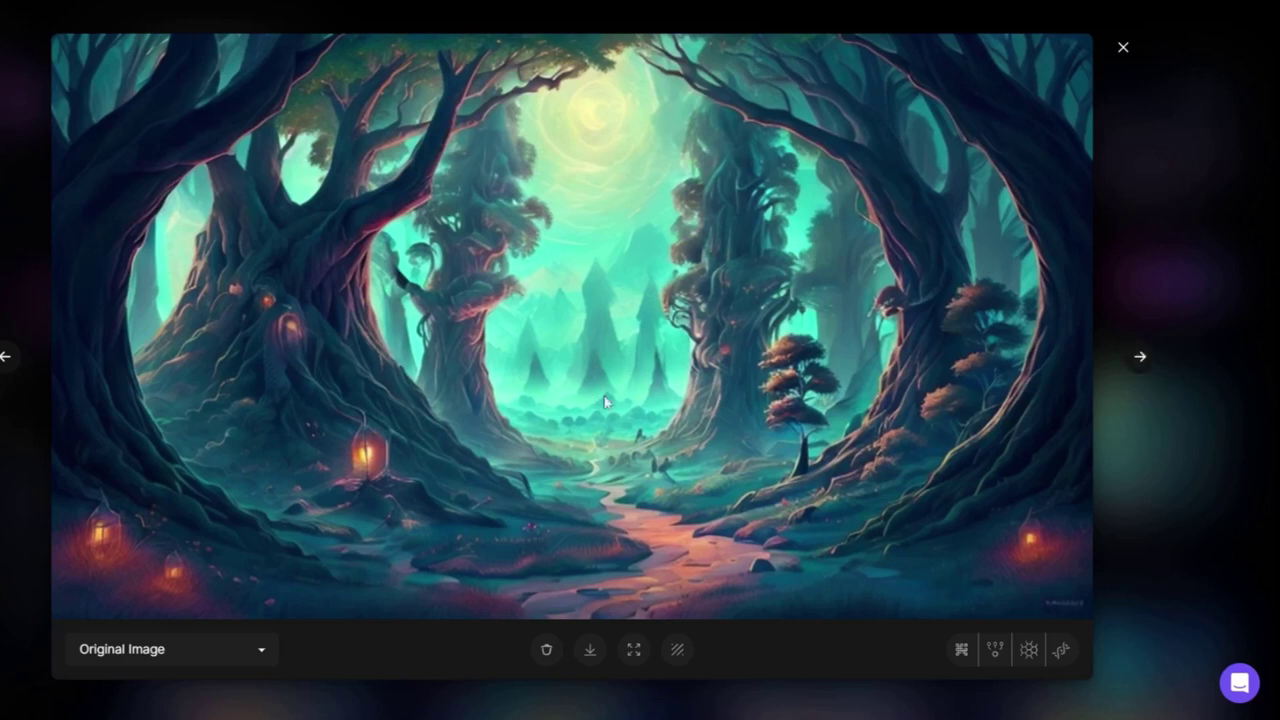
click(1145, 364)
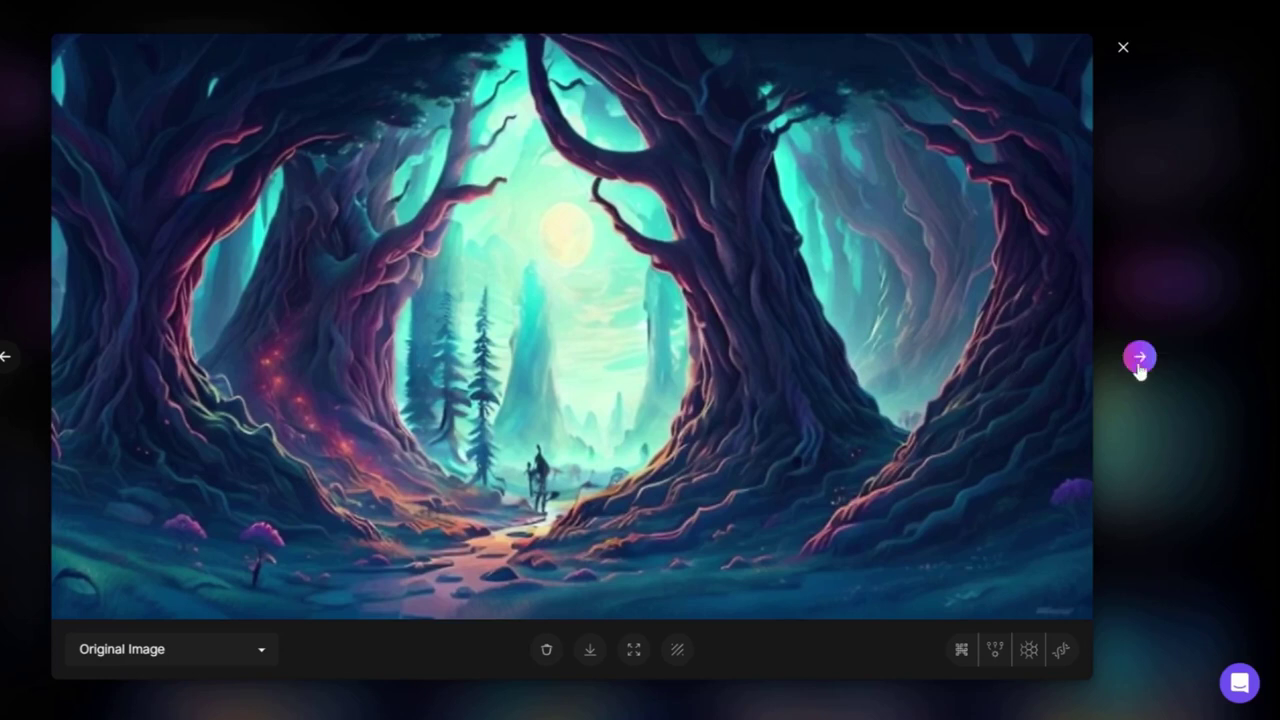
click(1140, 358)
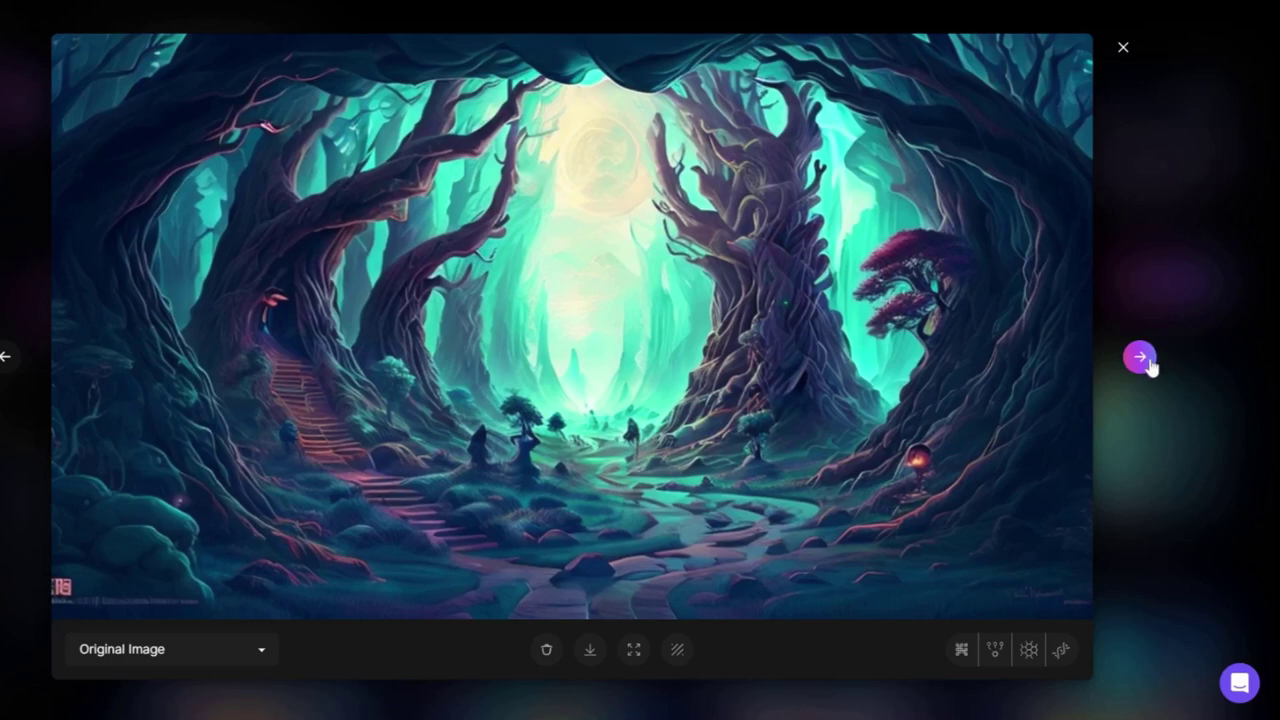
- Close the lightbox to see the four grotto images heading the gallery
click(1124, 50)
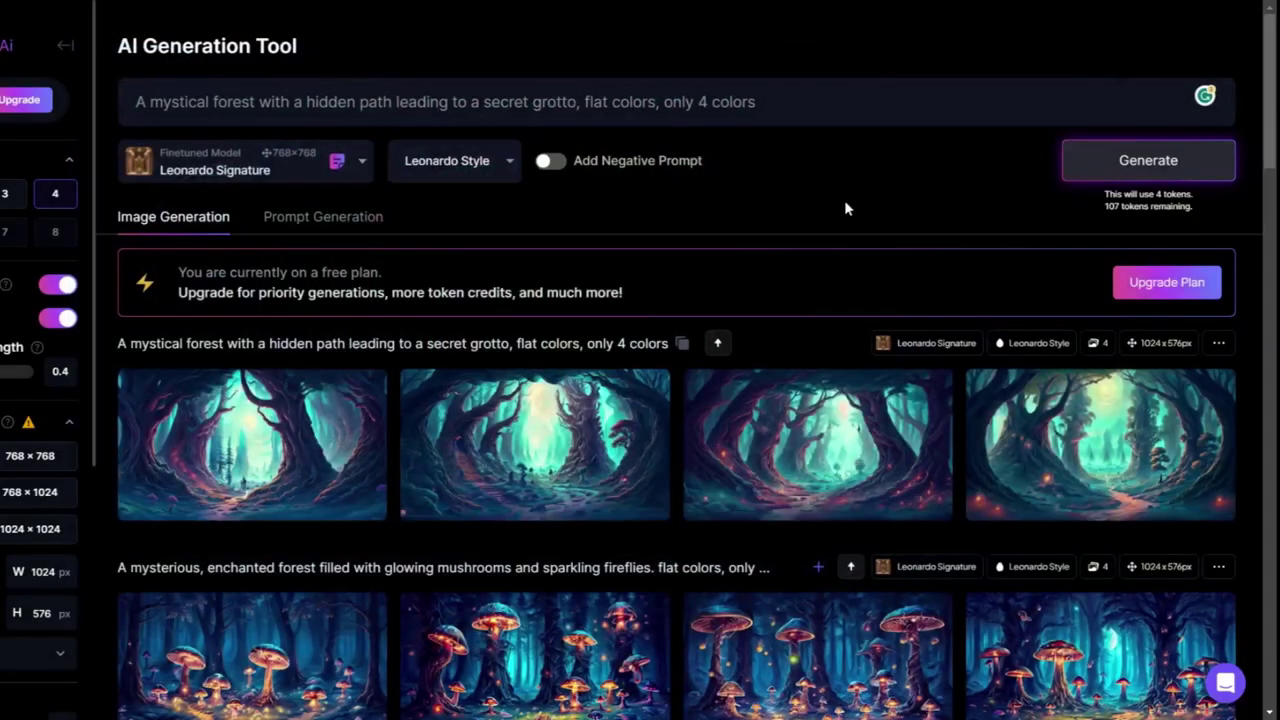